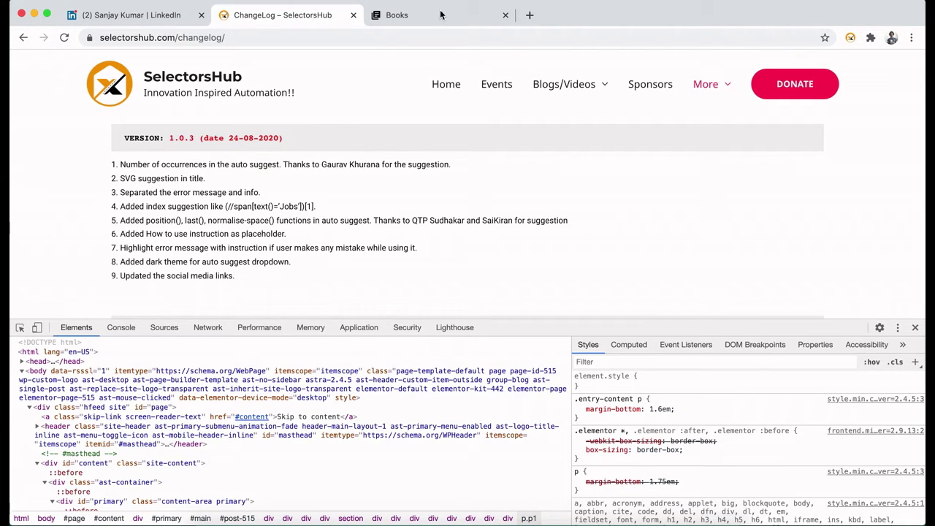
# Open the chrome://extensions page in a new browser tab.
pyautogui.click(530, 15)
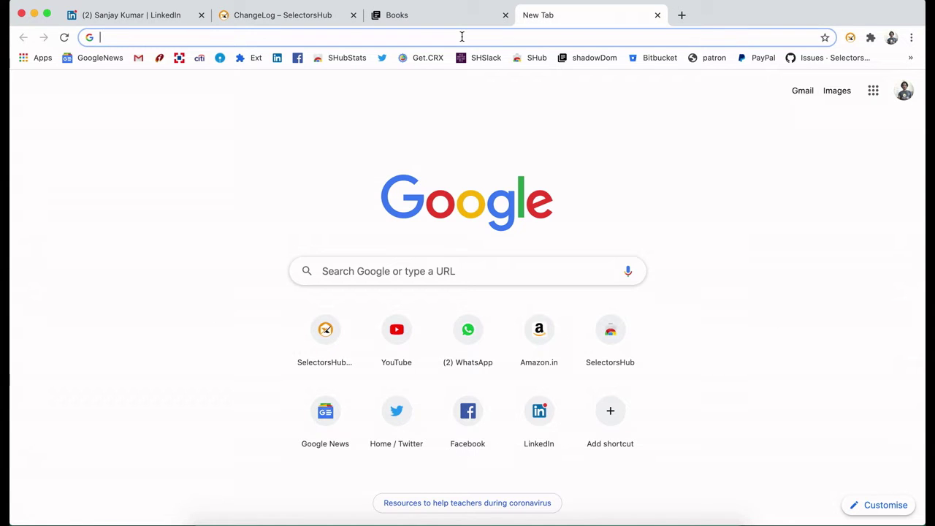
pyautogui.write('chrome')
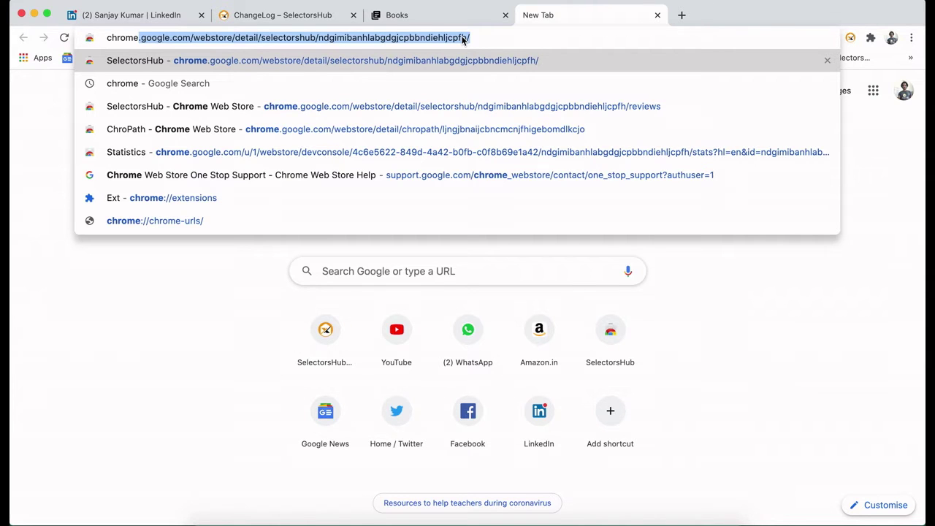
pyautogui.write('://exte')
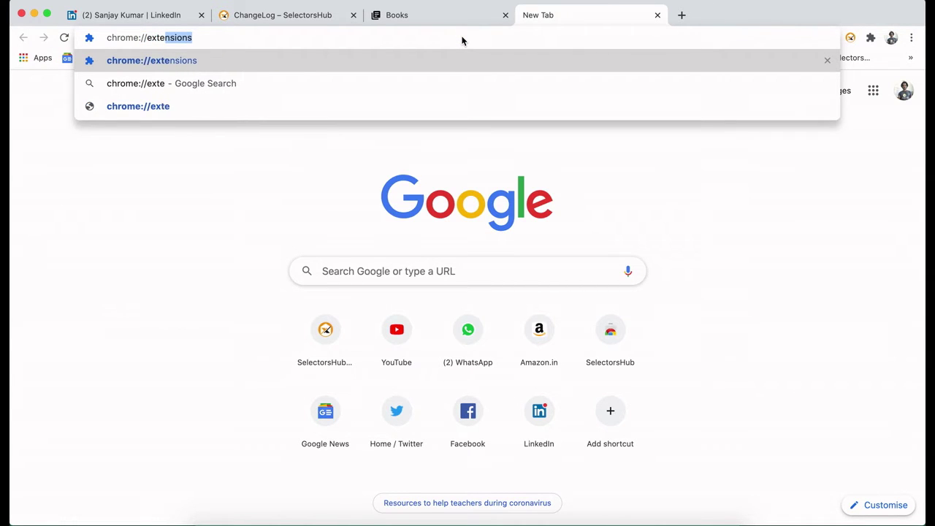
pyautogui.press('Return')
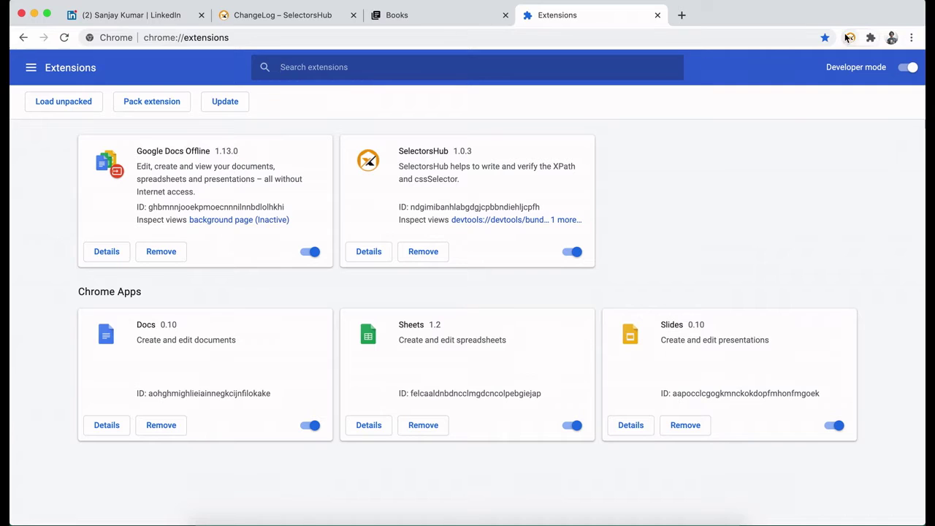
# Open the SelectorsHub extension's management page, update the installed extensions, and return to the extensions list.
pyautogui.rightClick(851, 38)
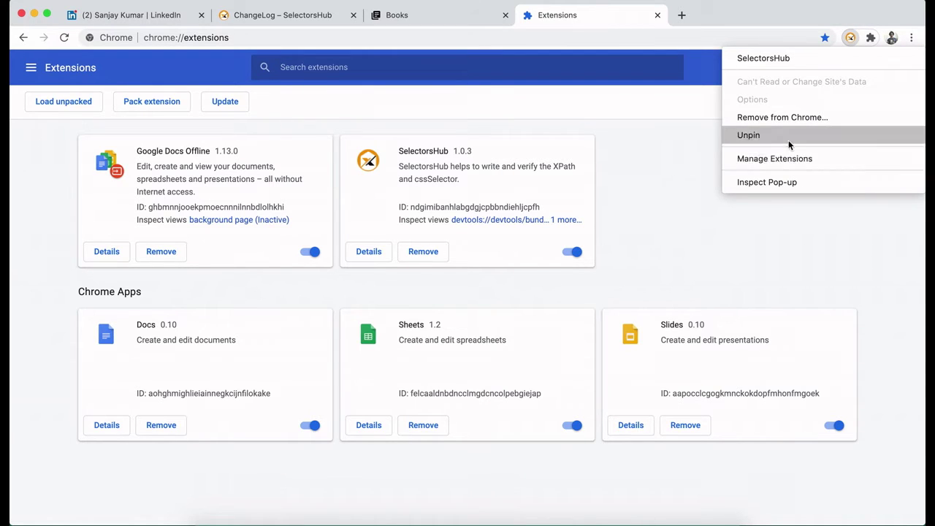
pyautogui.click(748, 162)
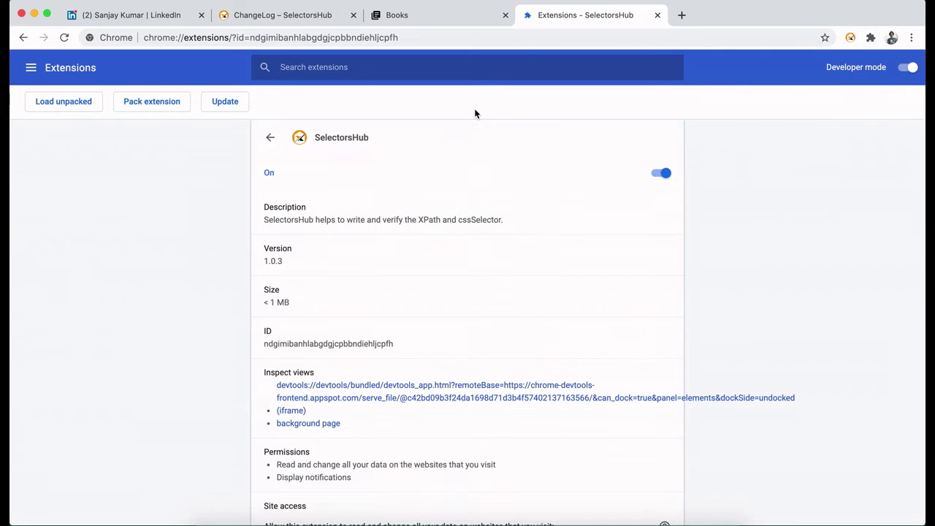
pyautogui.click(224, 107)
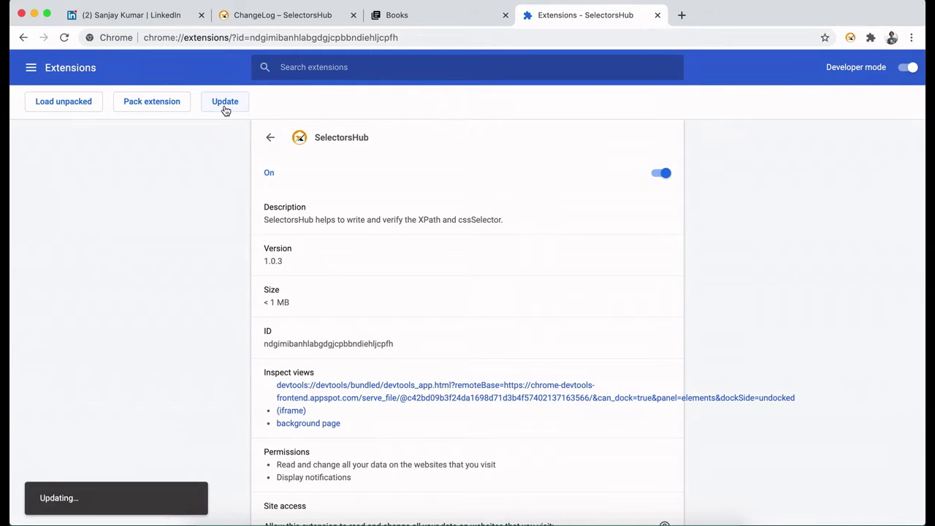
pyautogui.click(265, 139)
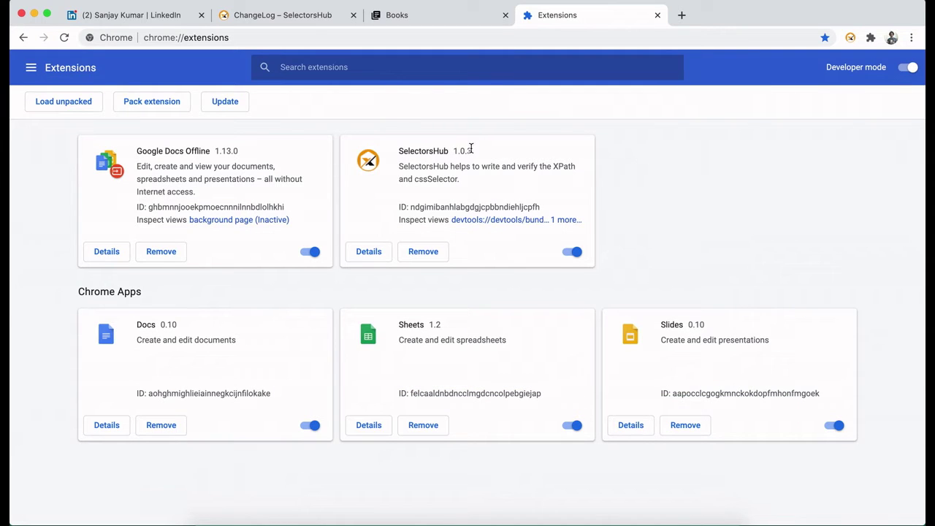
# Close the developer tools on the SelectorsHub ChangeLog page and reload the page.
pyautogui.click(292, 16)
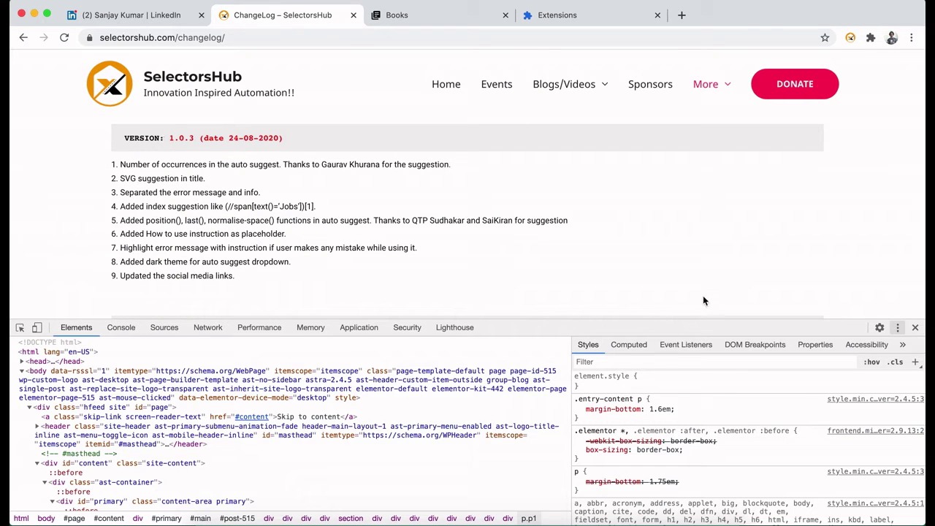
pyautogui.click(915, 327)
pyautogui.press('super+r')
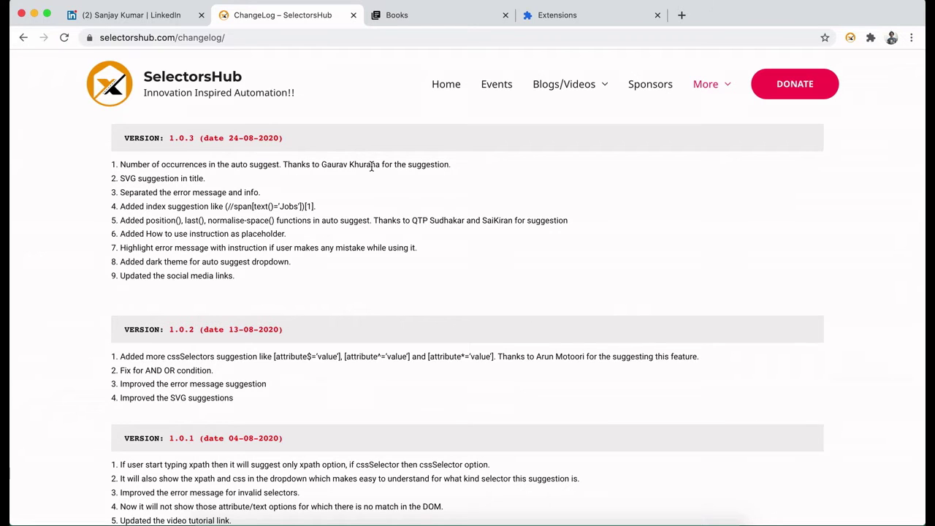
# Inspect the SelectorsHub site title link in the page header and show the SelectorsHub pane in the developer tools.
pyautogui.rightClick(189, 80)
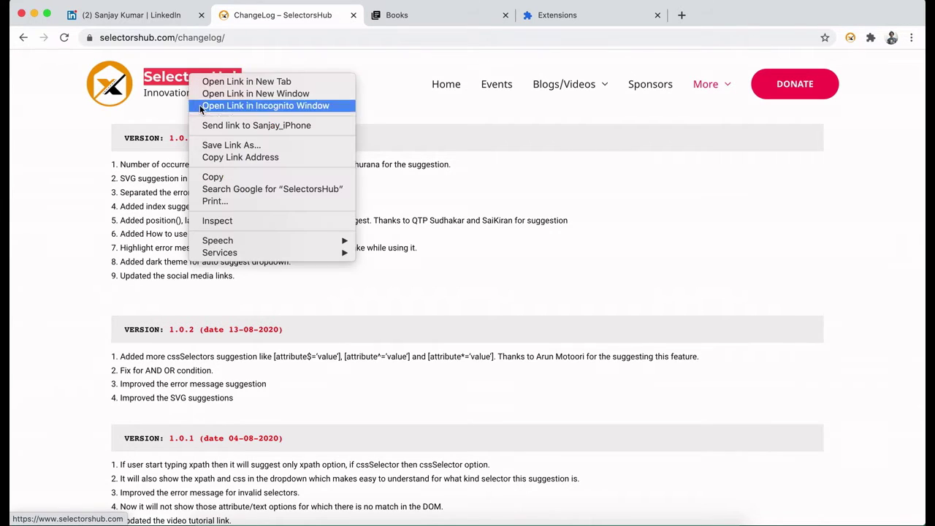
pyautogui.click(229, 221)
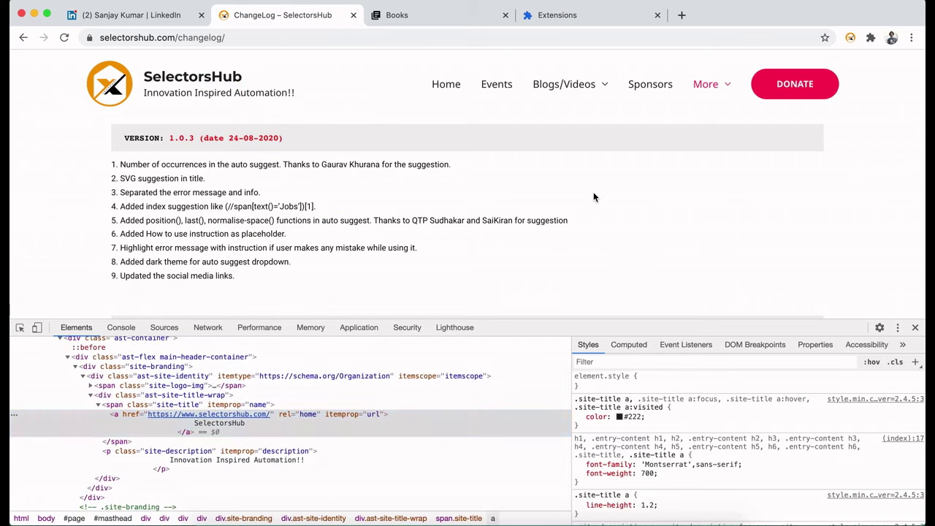
pyautogui.click(903, 344)
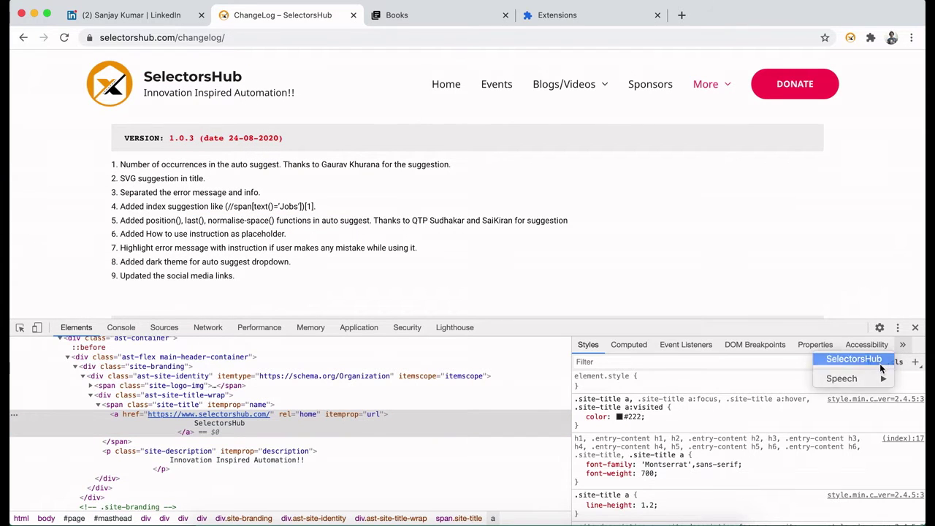
pyautogui.click(877, 360)
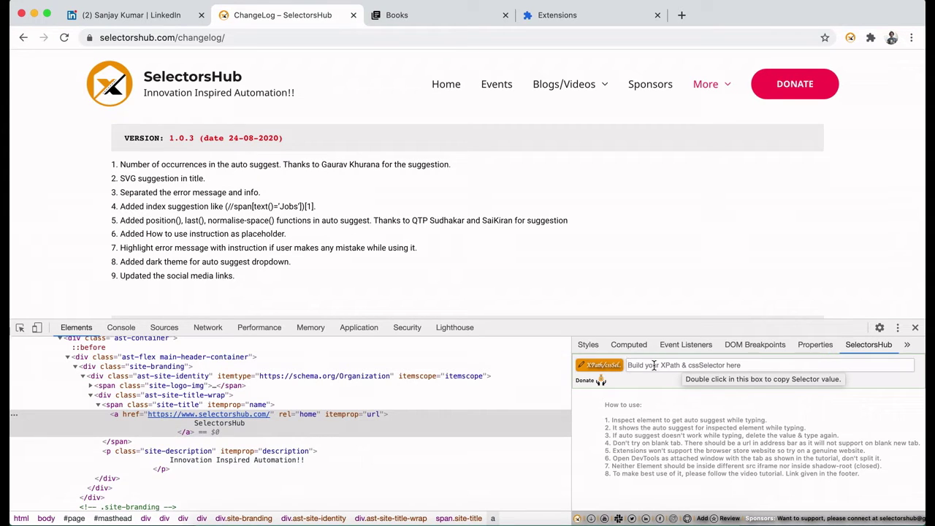
# Start an XPath with // in SelectorsHub and accept the suggested //a selector.
pyautogui.write('/')
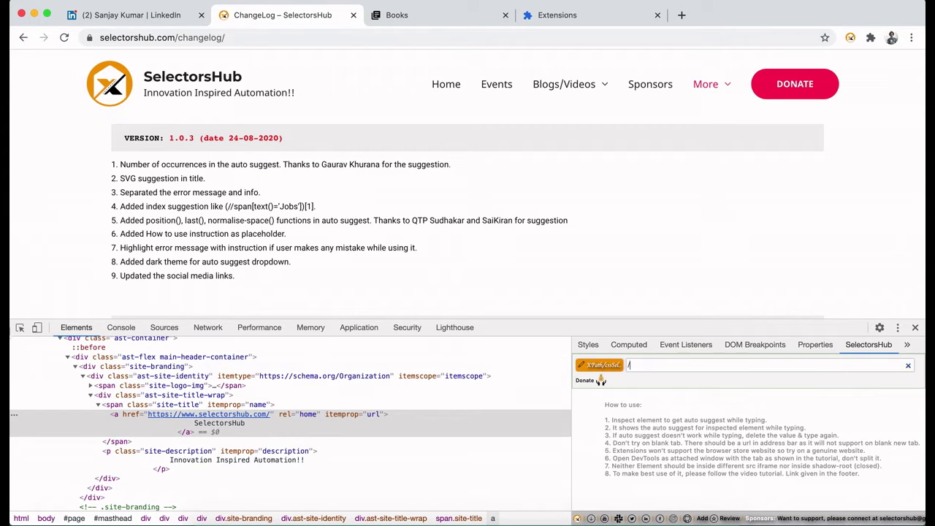
pyautogui.write('/')
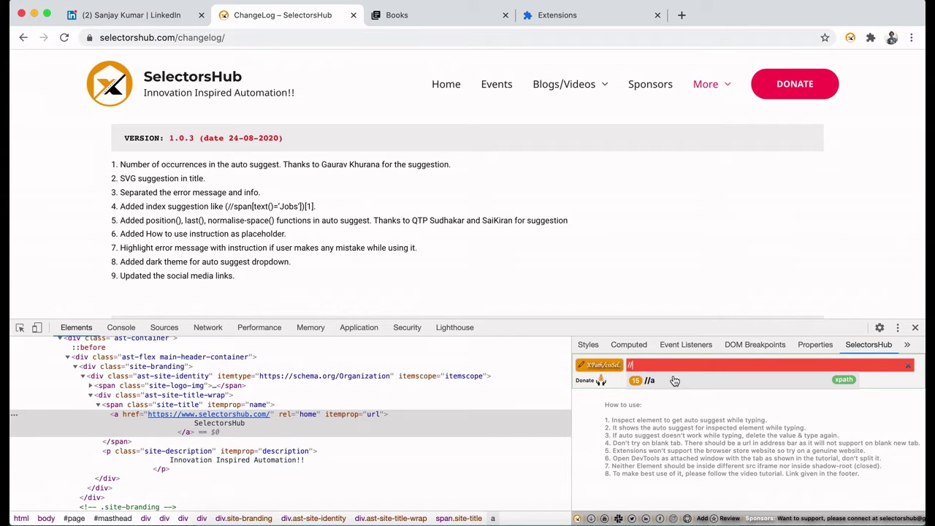
pyautogui.click(653, 382)
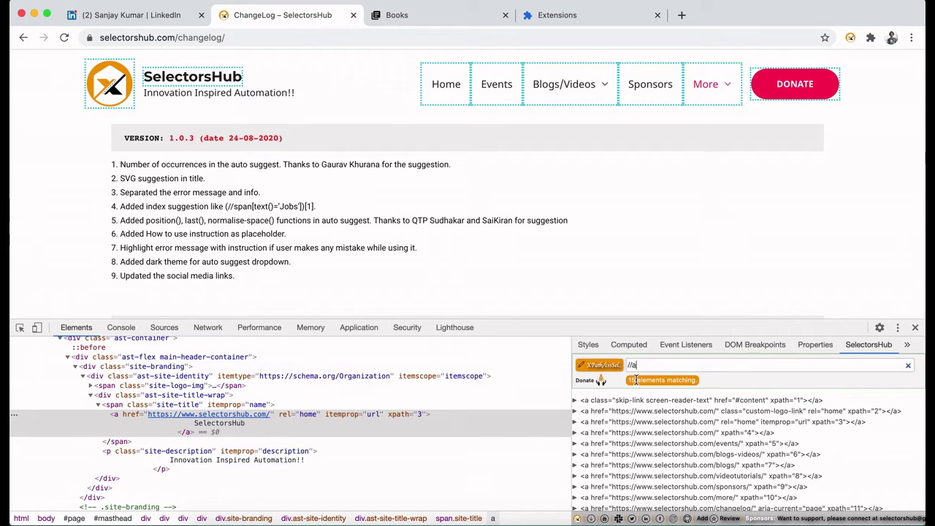
# Zoom the developer tools in two levels, then make their area taller and the SelectorsHub pane wider.
pyautogui.press('super+equal')
pyautogui.press('super+equal')
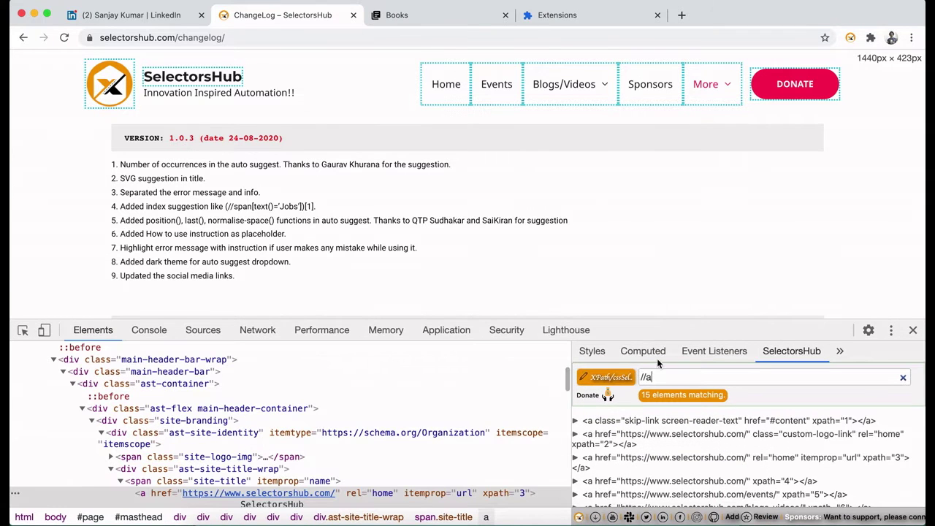
pyautogui.moveTo(667, 330); pyautogui.dragTo(667, 280)
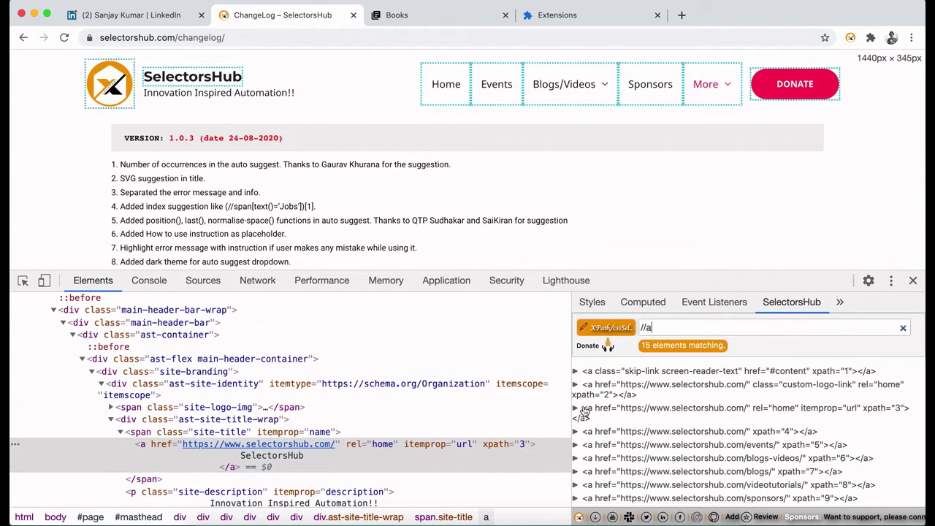
pyautogui.moveTo(573, 414); pyautogui.dragTo(541, 414)
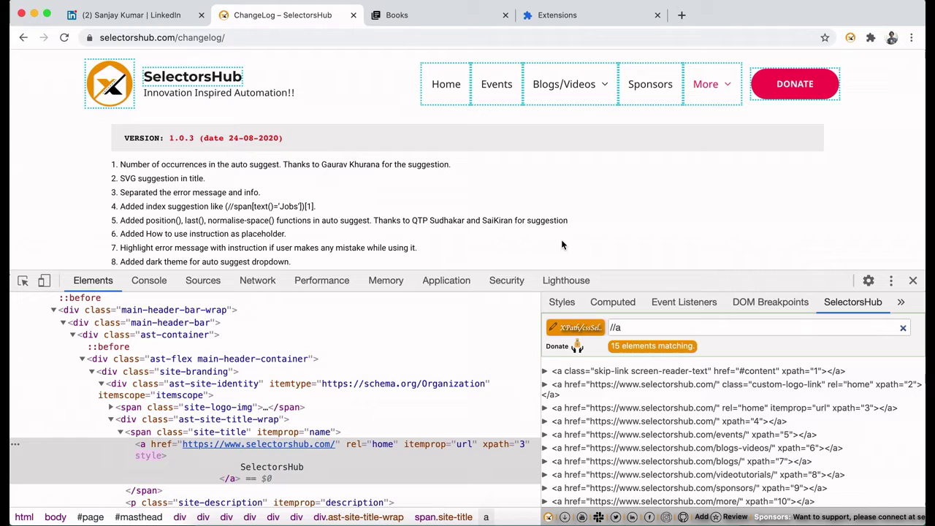
pyautogui.click(667, 327)
pyautogui.write('[')
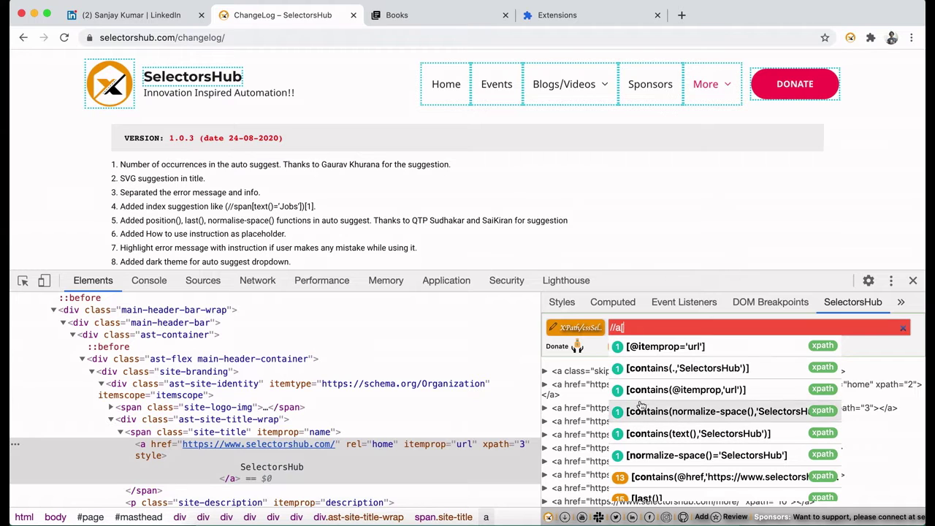
pyautogui.scroll(-3, 657, 425)
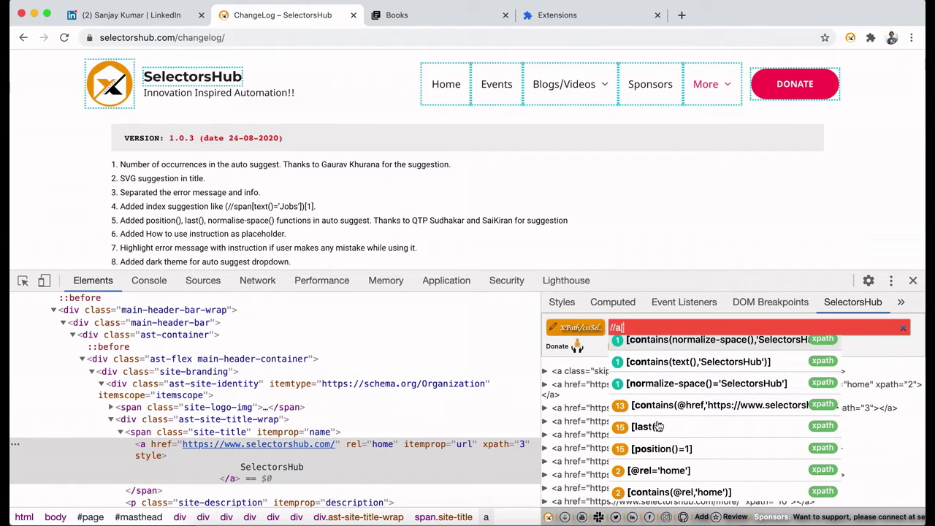
pyautogui.scroll(-2, 657, 426)
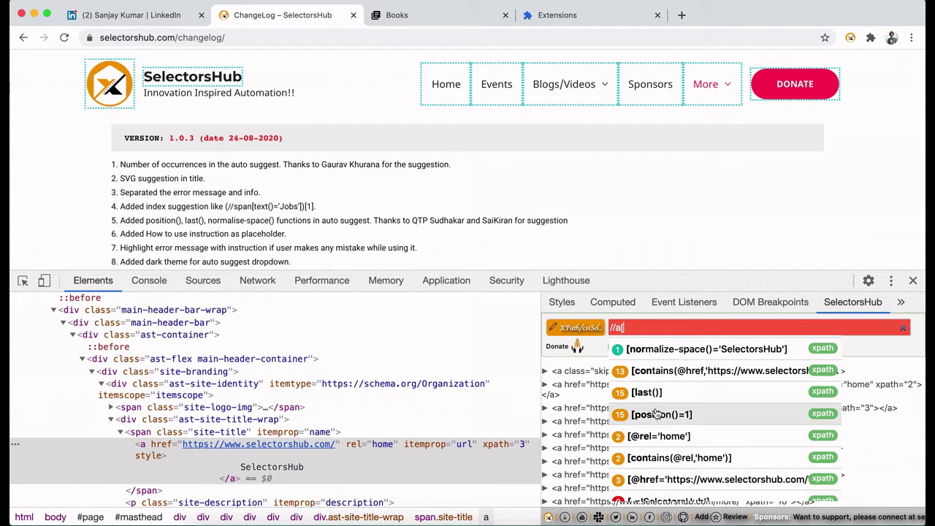
pyautogui.scroll(-2, 657, 420)
pyautogui.scroll(2, 656, 417)
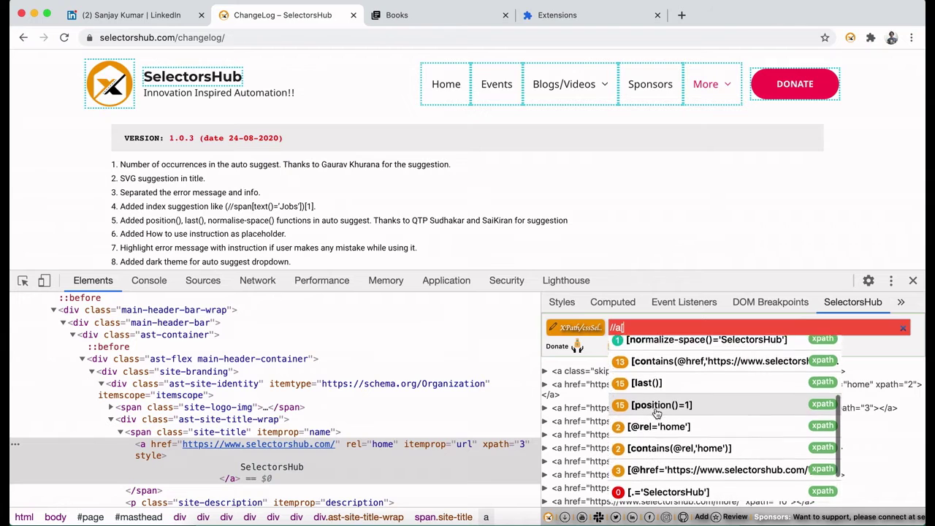
pyautogui.scroll(-2, 656, 417)
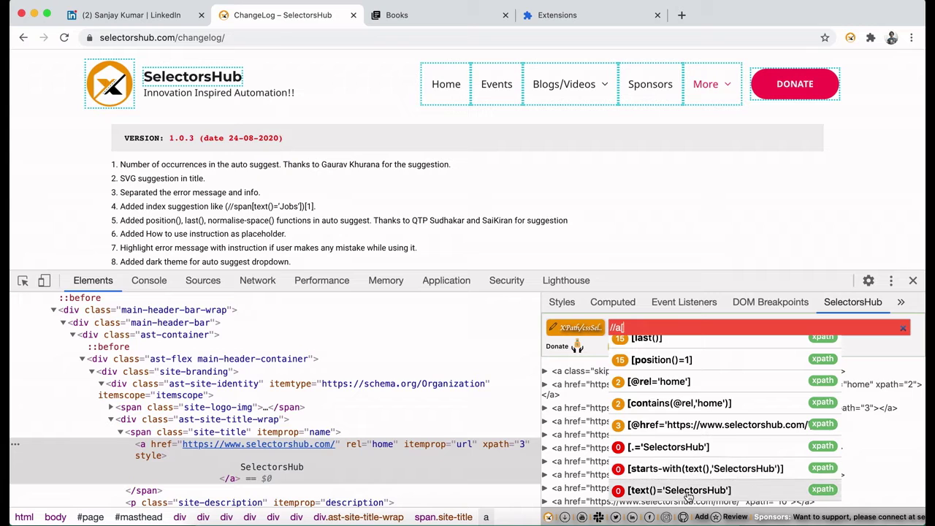
pyautogui.scroll(1, 685, 474)
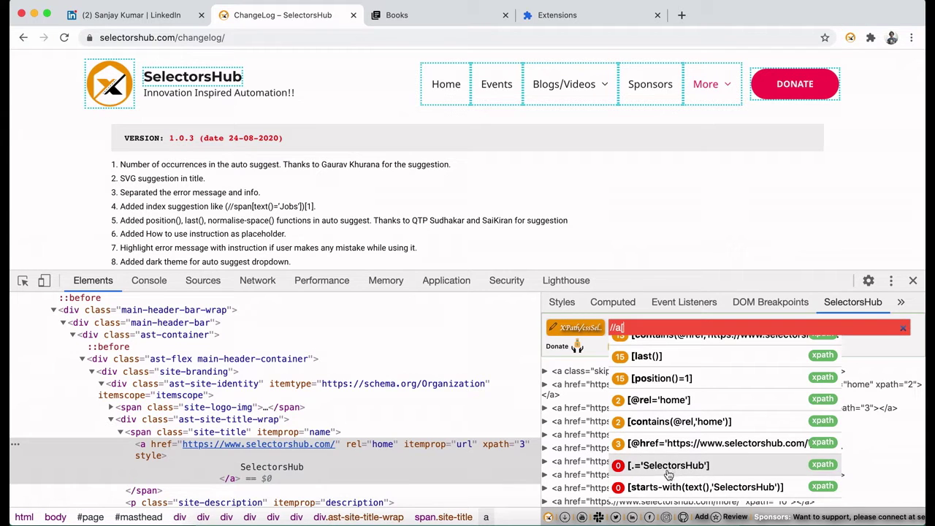
pyautogui.scroll(1, 666, 483)
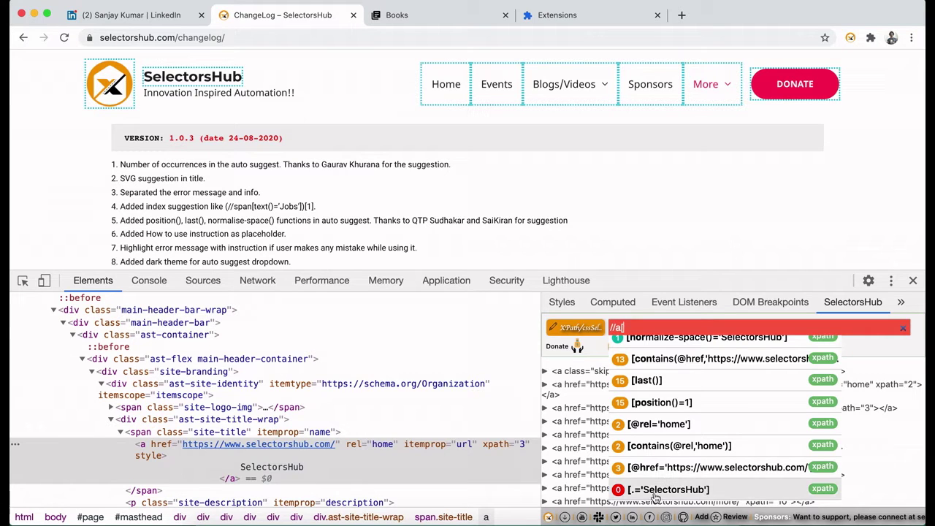
pyautogui.scroll(-2, 665, 494)
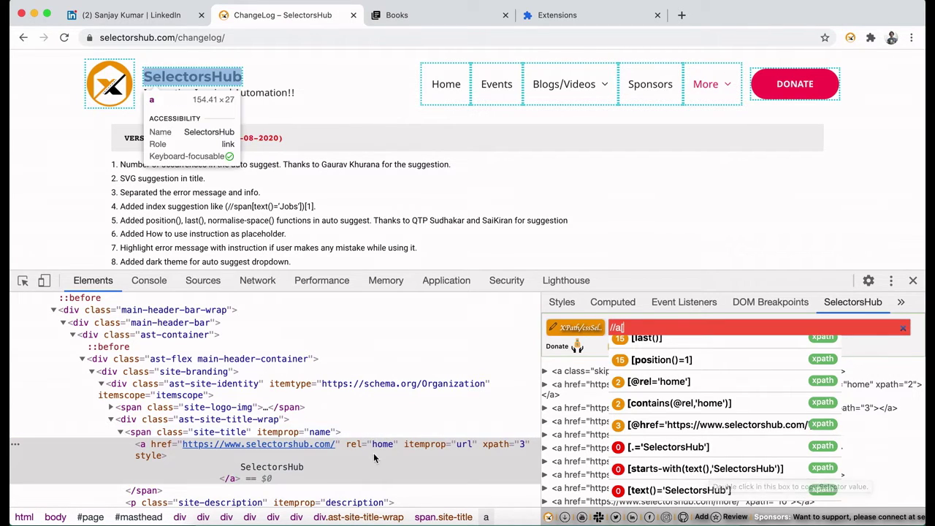
pyautogui.scroll(2, 640, 388)
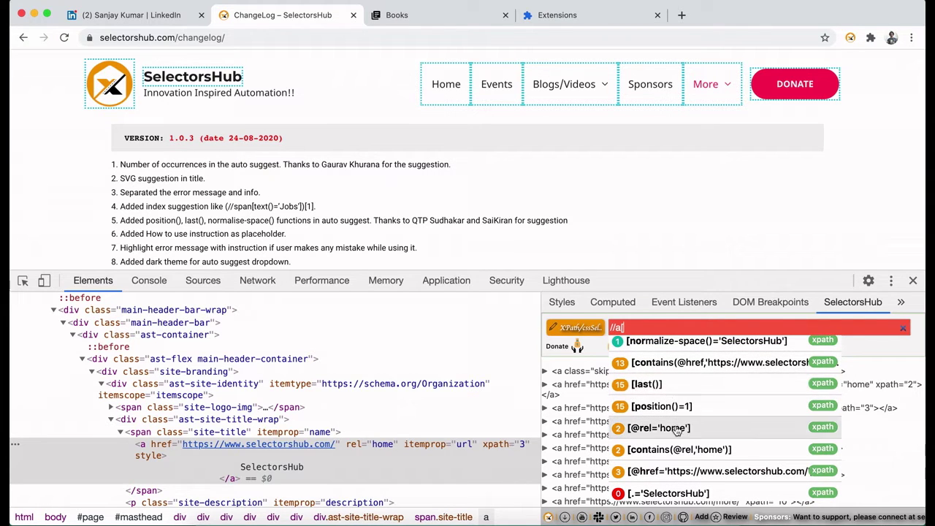
pyautogui.scroll(3, 662, 398)
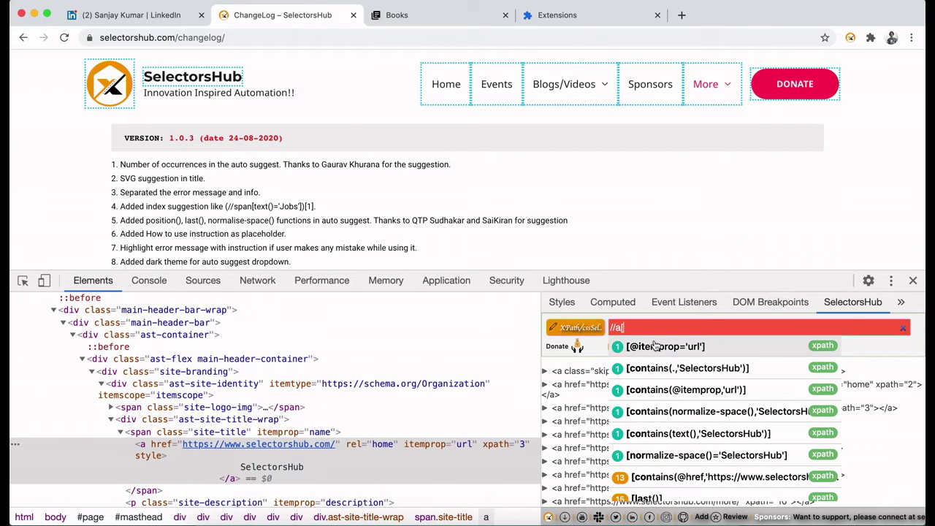
pyautogui.scroll(-2, 654, 433)
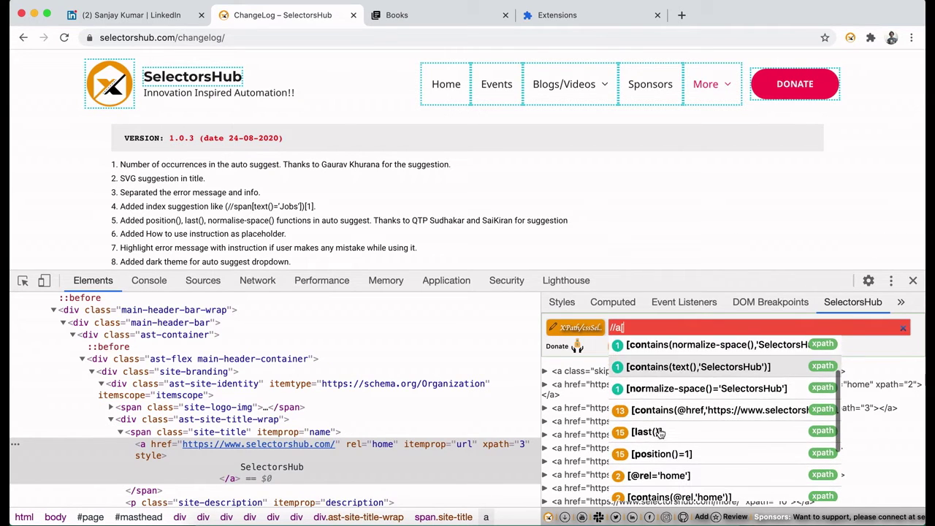
pyautogui.click(663, 411)
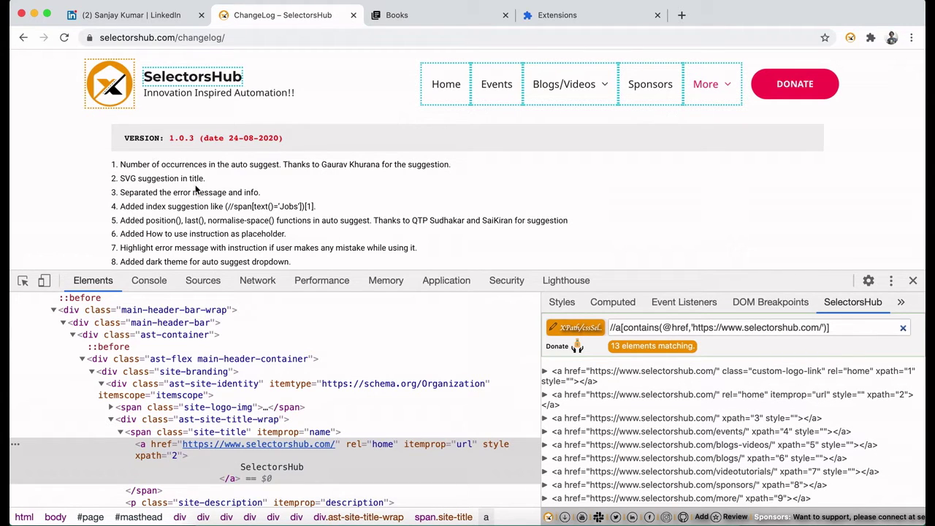
# Switch to the LinkedIn profile page and inspect the pencil icon that edits the profile's intro card.
pyautogui.click(156, 14)
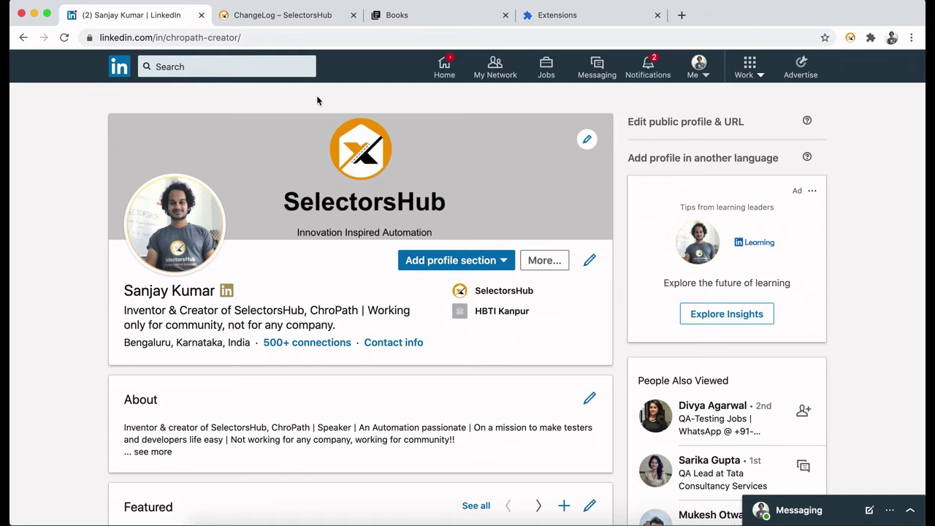
pyautogui.click(593, 268)
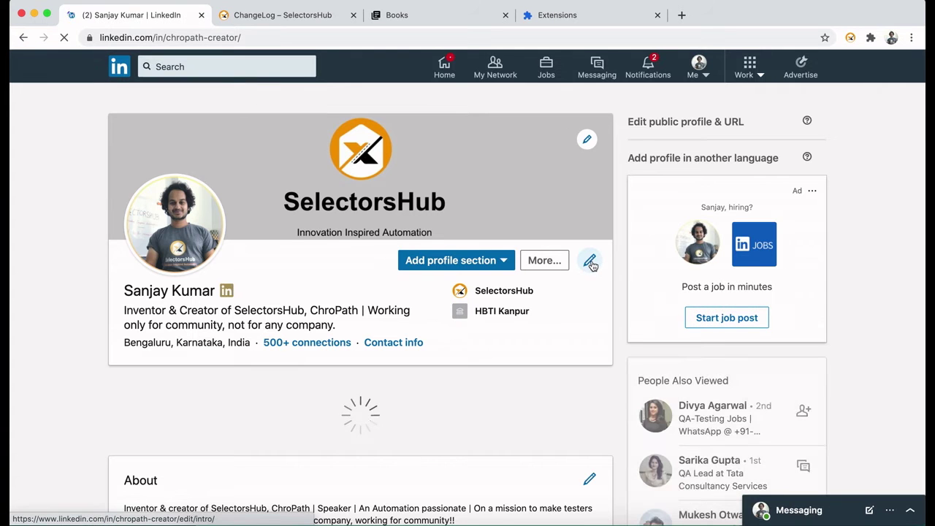
pyautogui.rightClick(591, 261)
pyautogui.click(611, 363)
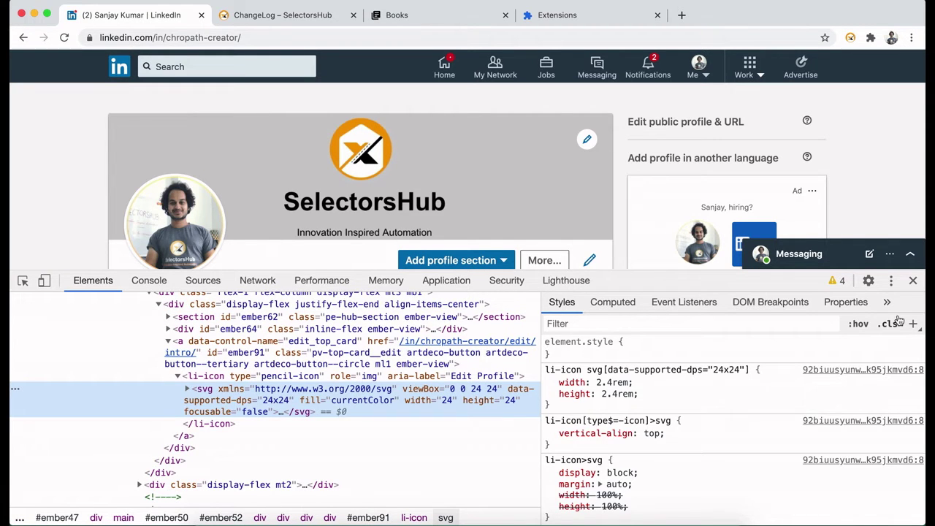
# Expand the pencil icon's svg element in the DOM tree and select its path child element.
pyautogui.scroll(-2, 877, 201)
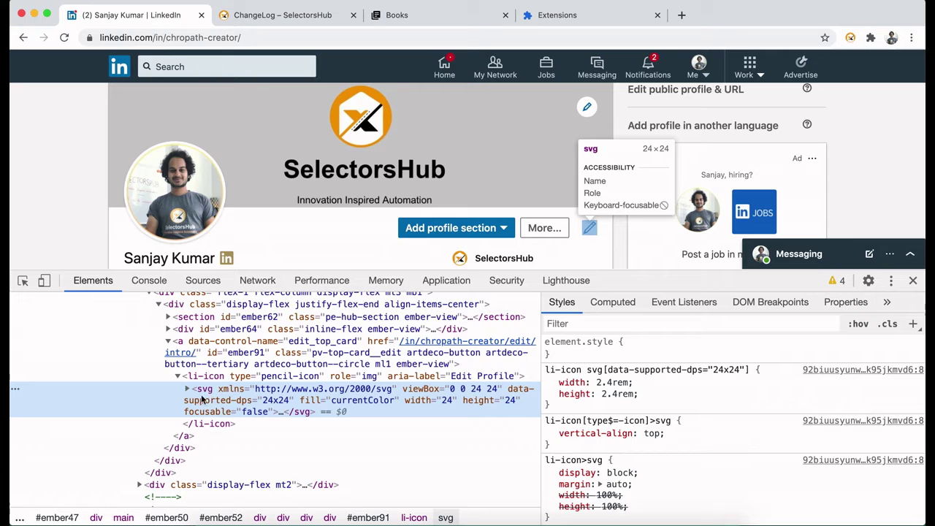
pyautogui.click(188, 392)
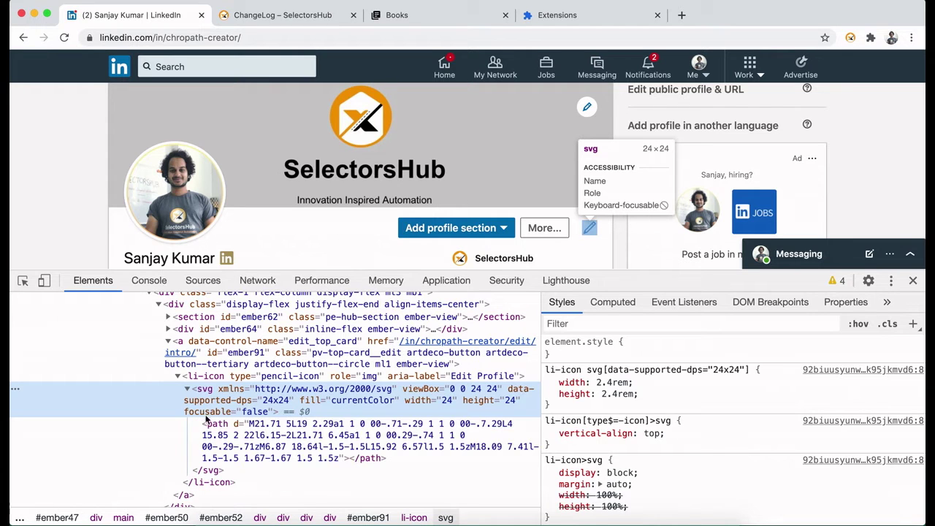
pyautogui.click(224, 437)
pyautogui.scroll(-4, 262, 435)
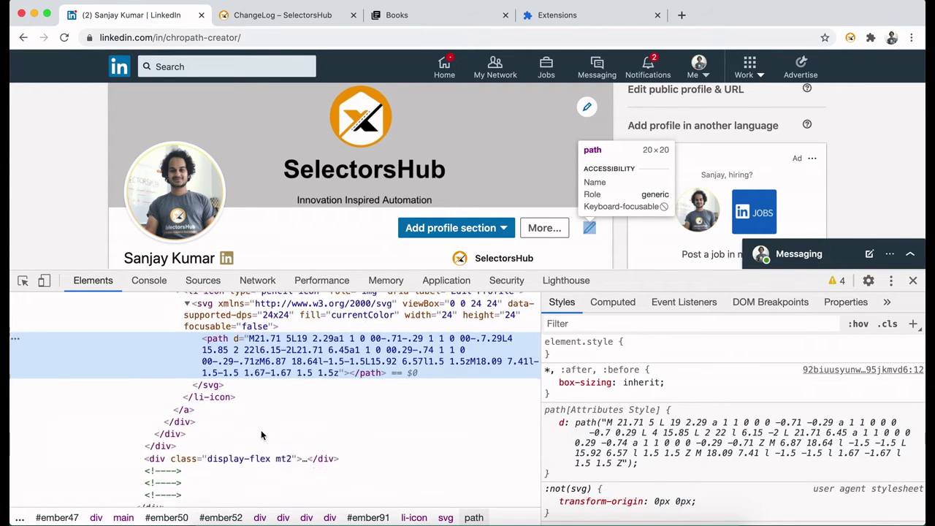
pyautogui.scroll(1, 262, 434)
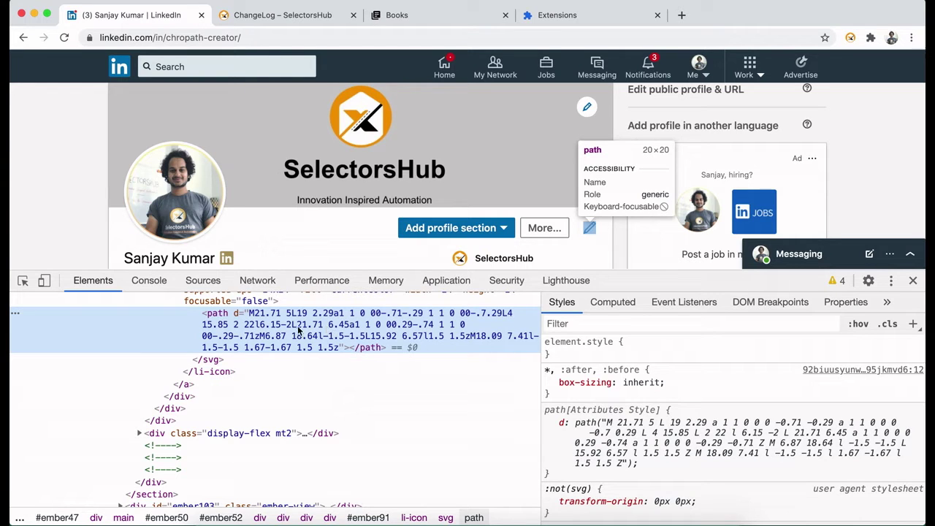
# In SelectorsHub, accept the SVG suggestion //*[name()='path'] for the selected element and extend it with [ to list its predicates.
pyautogui.click(887, 302)
pyautogui.click(858, 331)
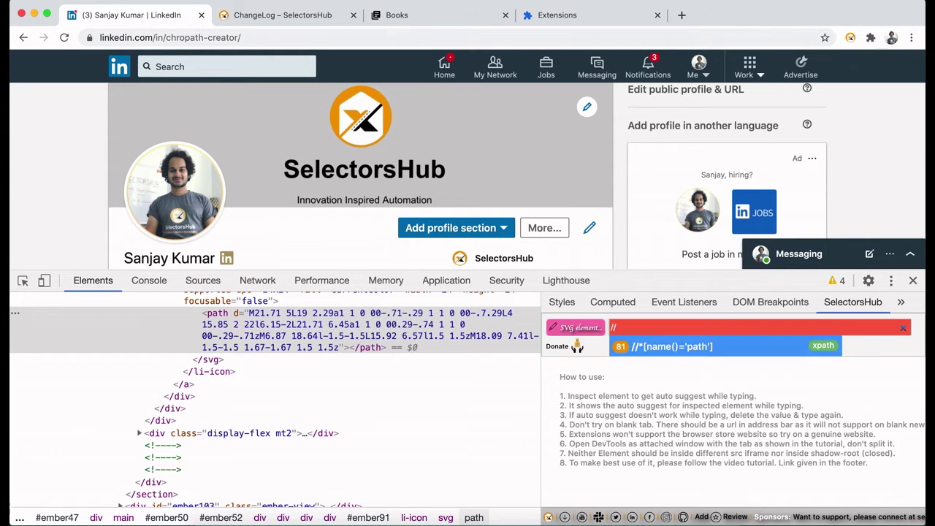
pyautogui.press('Return')
pyautogui.write('[')
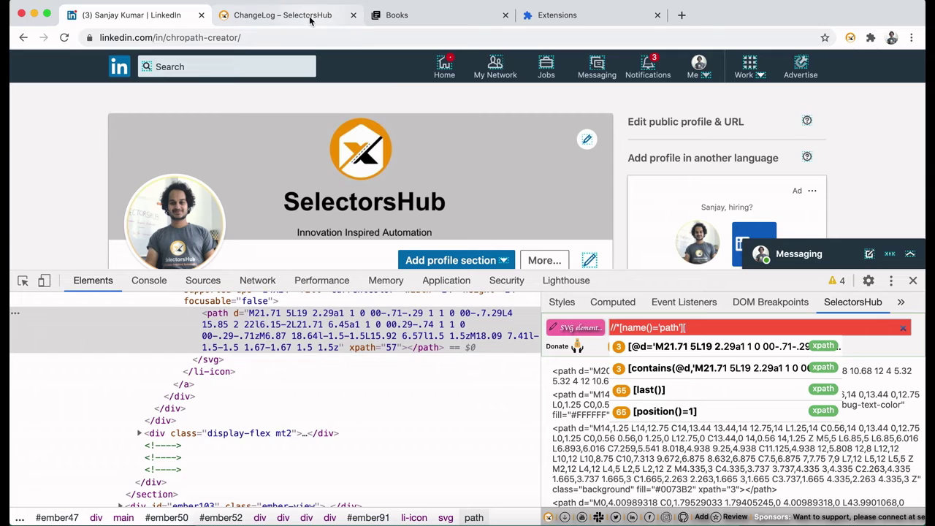
pyautogui.click(282, 15)
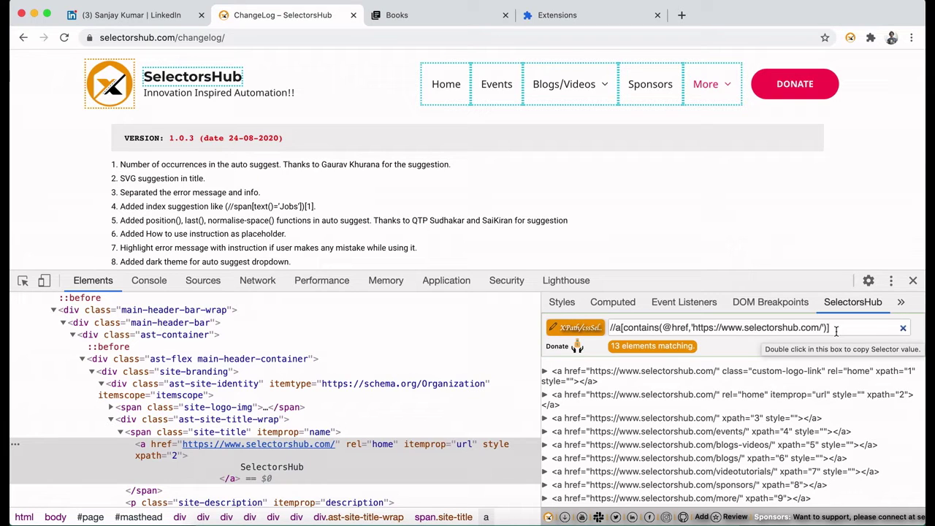
pyautogui.press('BackSpace')
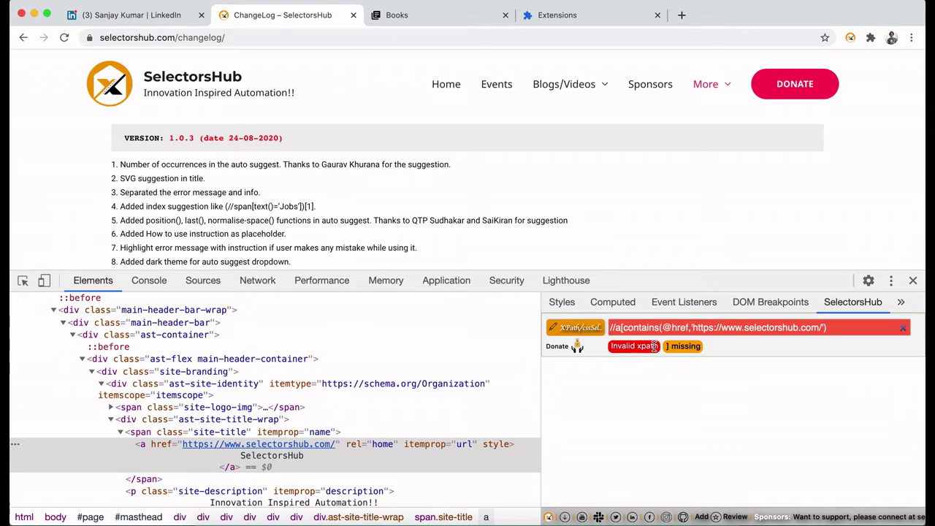
# Switch to the Books page, reload it and inspect the search box below the banner image.
pyautogui.click(446, 16)
pyautogui.press('super+r')
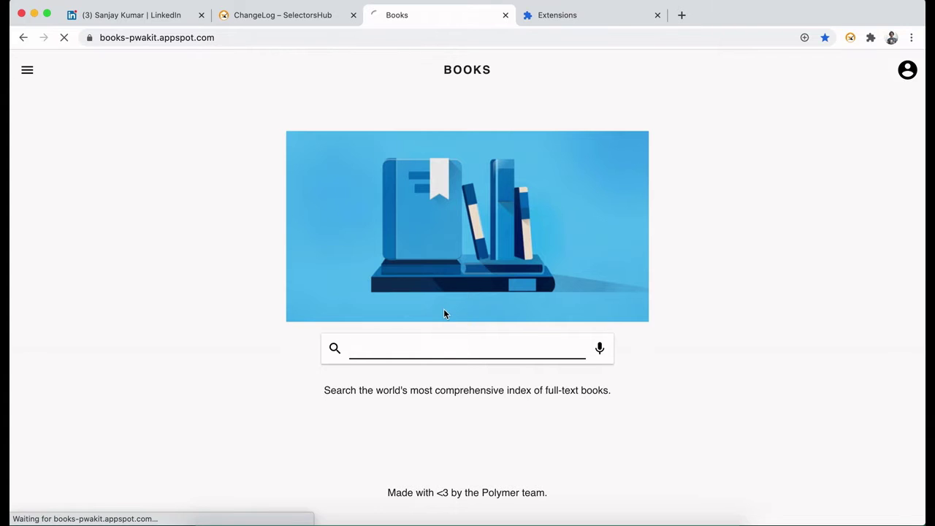
pyautogui.rightClick(418, 341)
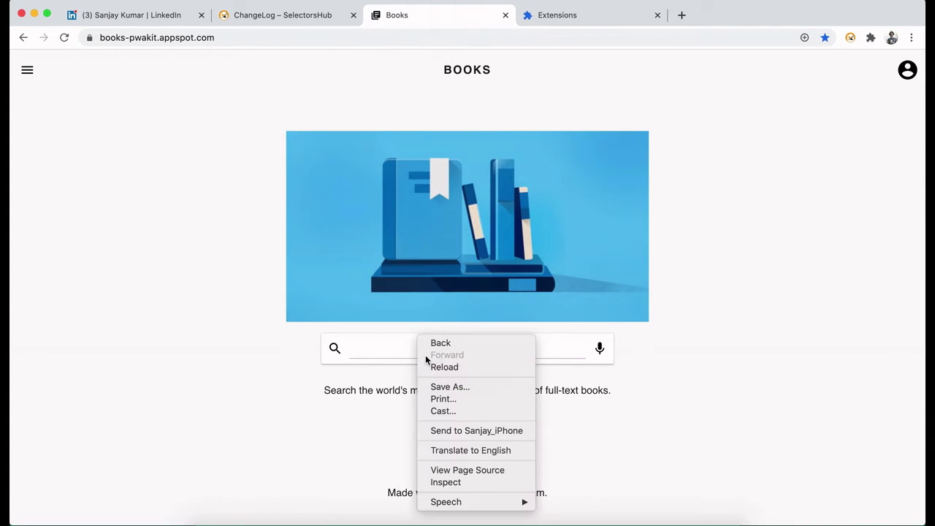
pyautogui.click(452, 482)
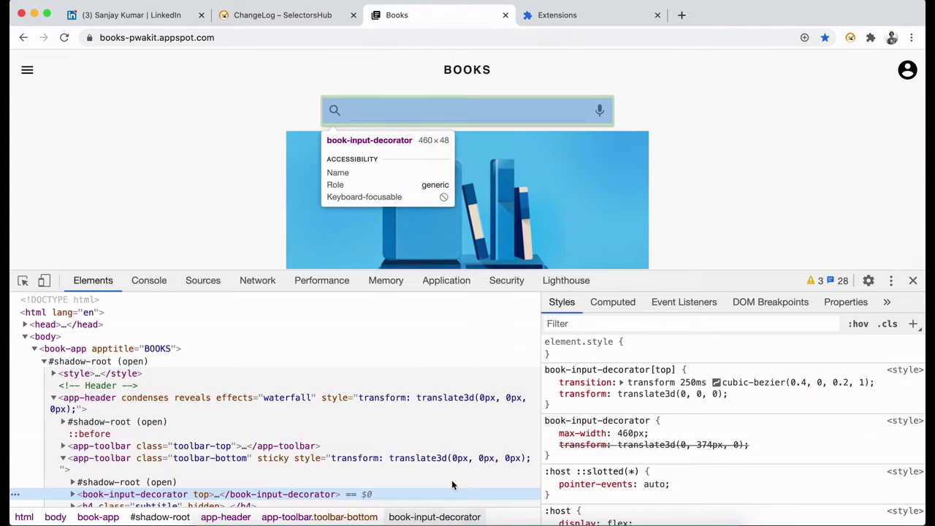
pyautogui.scroll(-2, 334, 468)
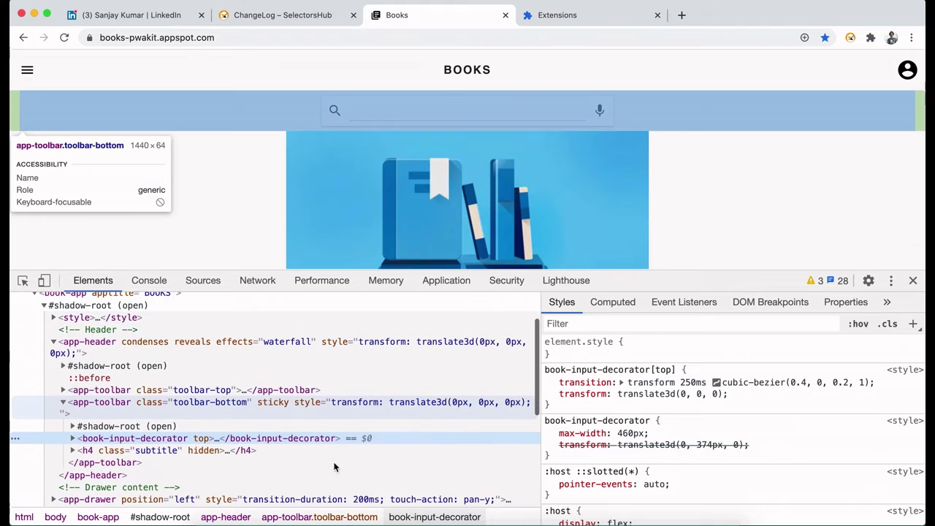
# Open SelectorsHub for the inspected shadow DOM element and try the XPath //input.
pyautogui.click(887, 301)
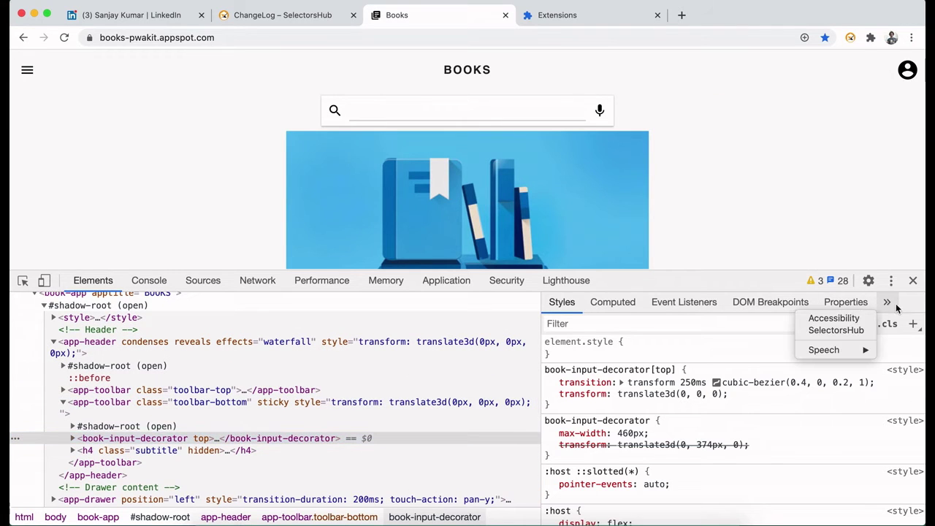
pyautogui.click(864, 332)
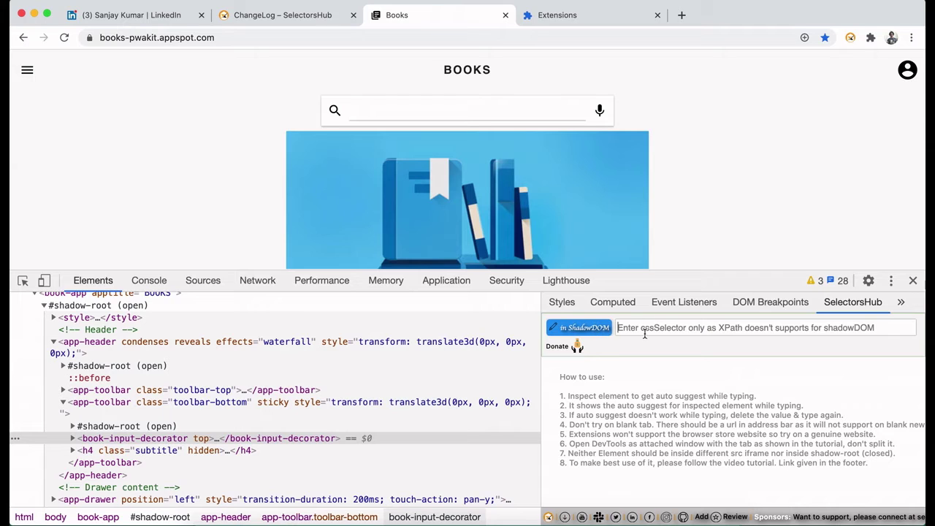
pyautogui.write('//')
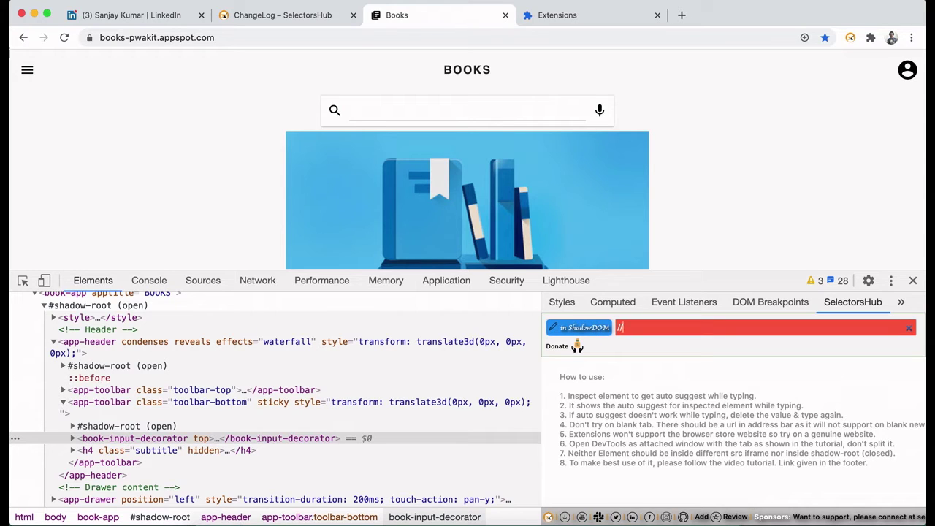
pyautogui.write('input')
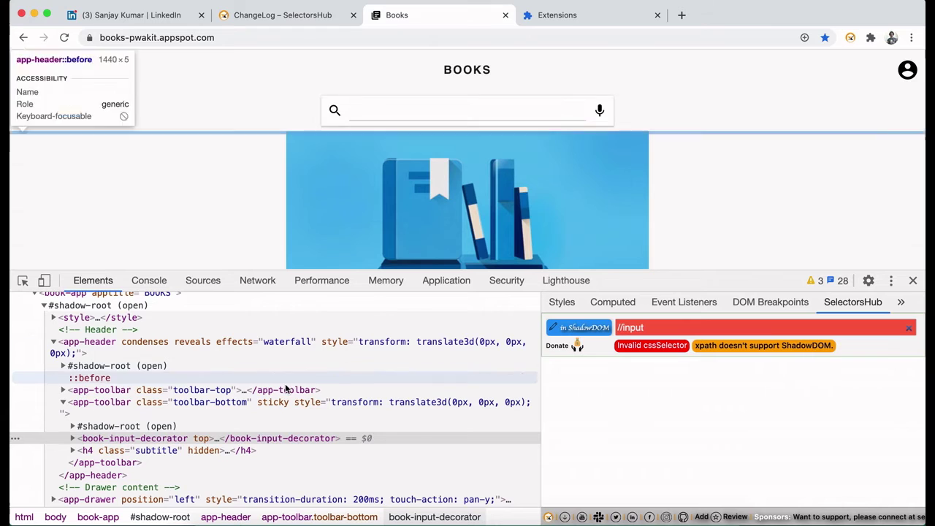
# Replace the XPath with the suggested CSS selector book-input-decorator.
pyautogui.press('BackSpace')
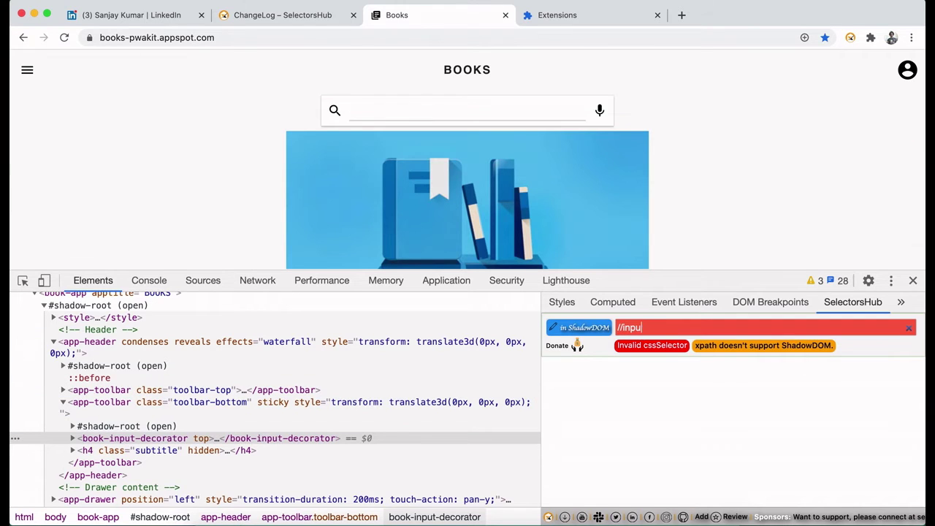
pyautogui.press('BackSpace')
pyautogui.press('BackSpace')
pyautogui.press('BackSpace')
pyautogui.press('BackSpace')
pyautogui.press('BackSpace')
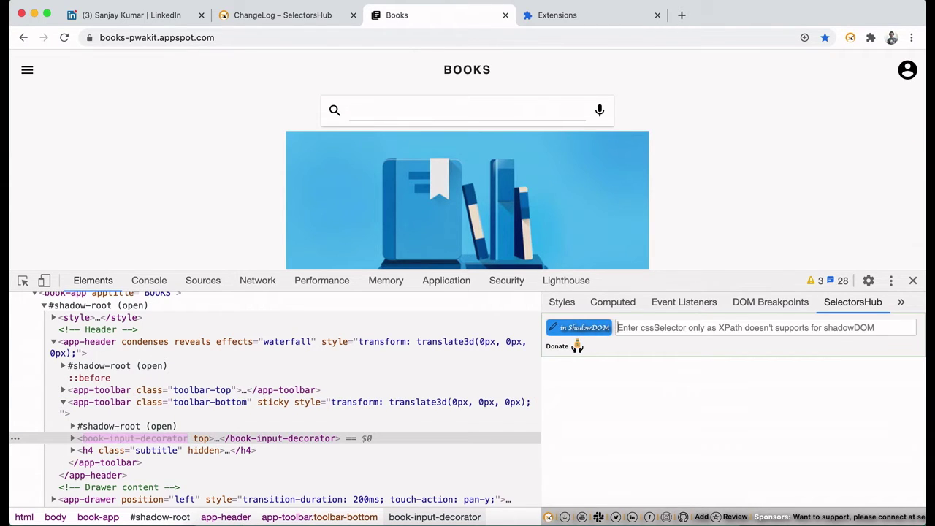
pyautogui.write('b')
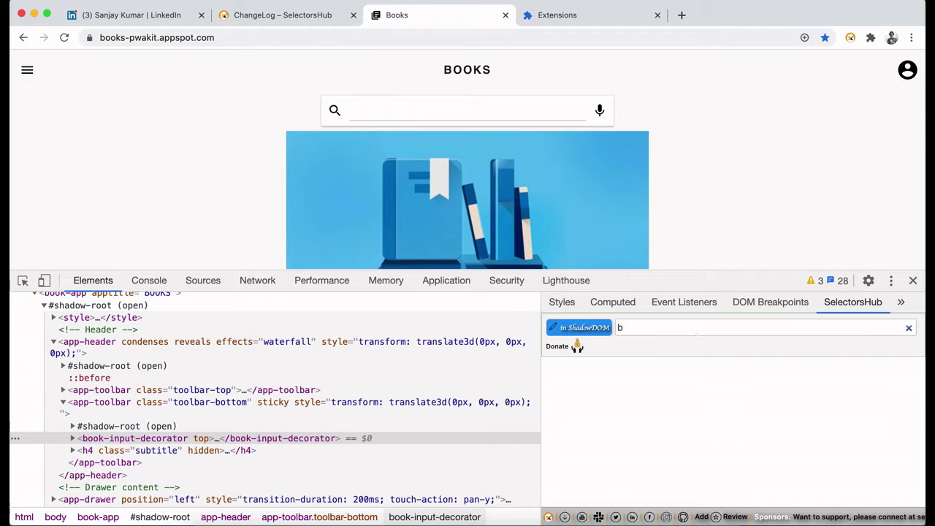
pyautogui.write('o')
pyautogui.press('Down')
pyautogui.press('Return')
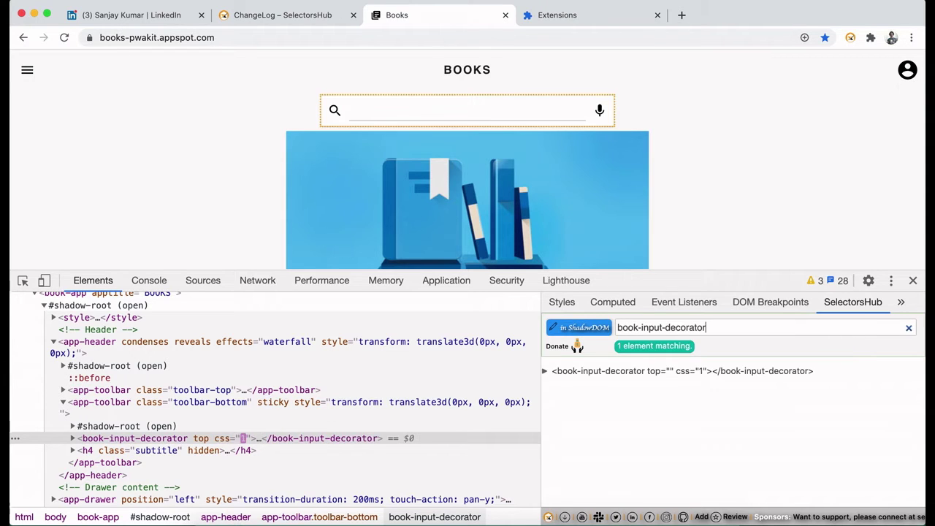
pyautogui.click(269, 17)
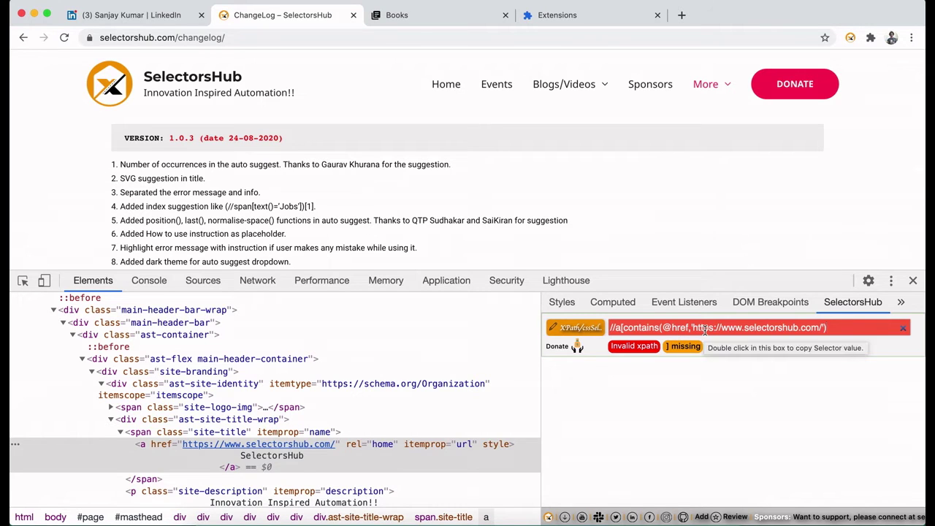
pyautogui.press('super+a')
pyautogui.press('BackSpace')
pyautogui.write('//a')
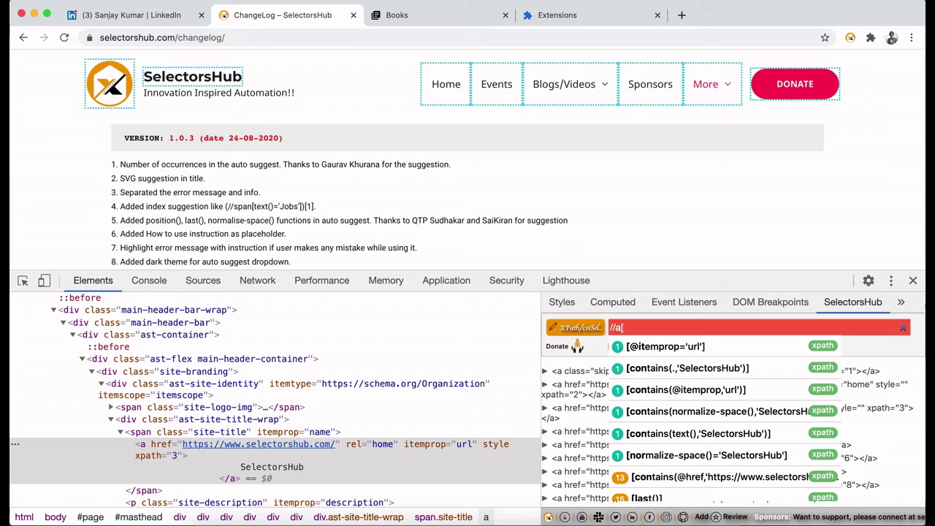
pyautogui.scroll(-3, 727, 420)
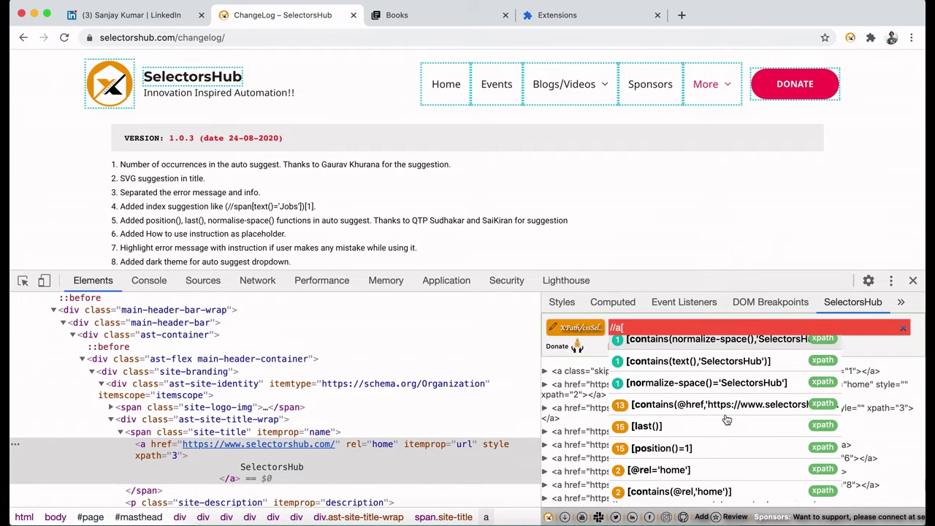
pyautogui.click(677, 472)
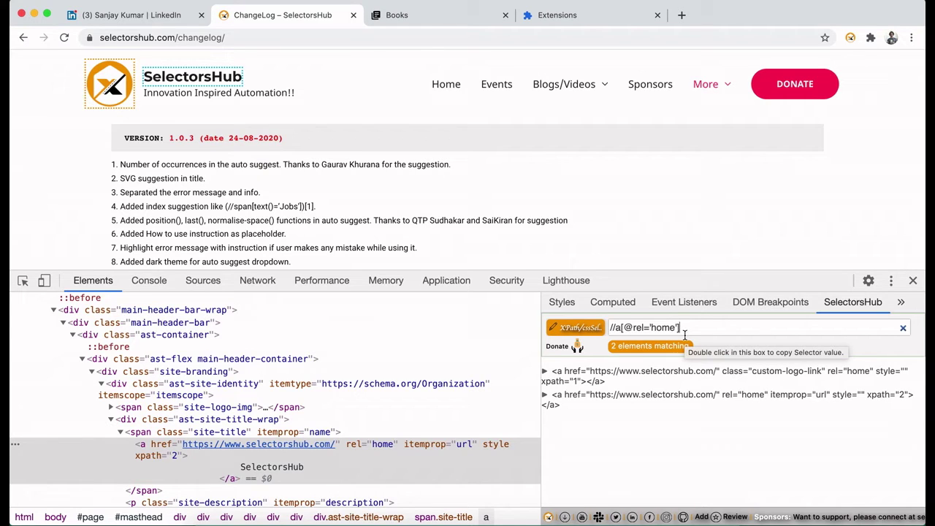
pyautogui.click(611, 328)
pyautogui.write('(')
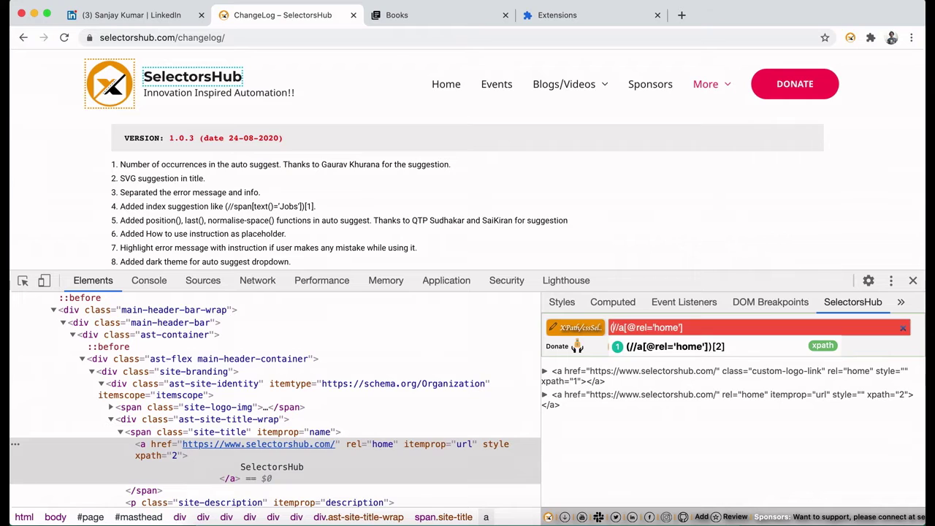
pyautogui.click(692, 354)
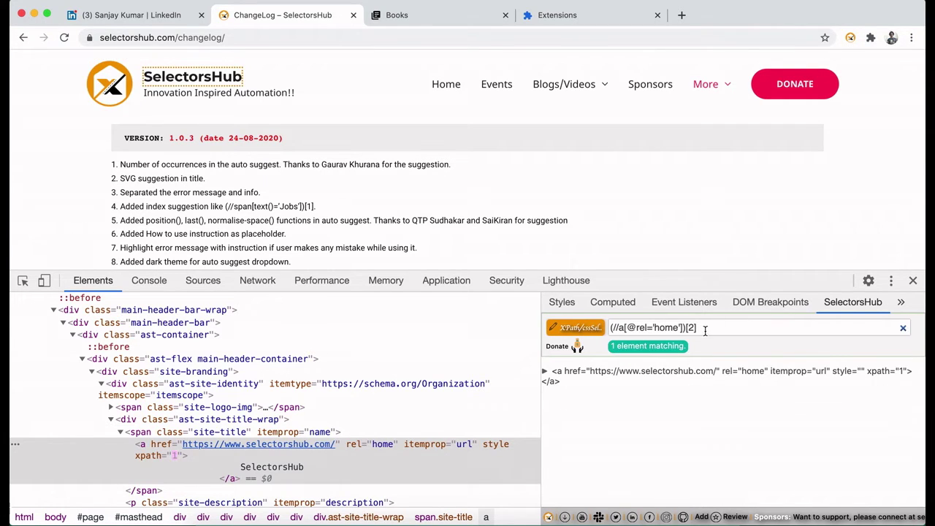
# Clear the selector, enter //a with an opening parenthesis in front, and accept the suggested indexed XPath (//a)[3].
pyautogui.press('super+a')
pyautogui.press('BackSpace')
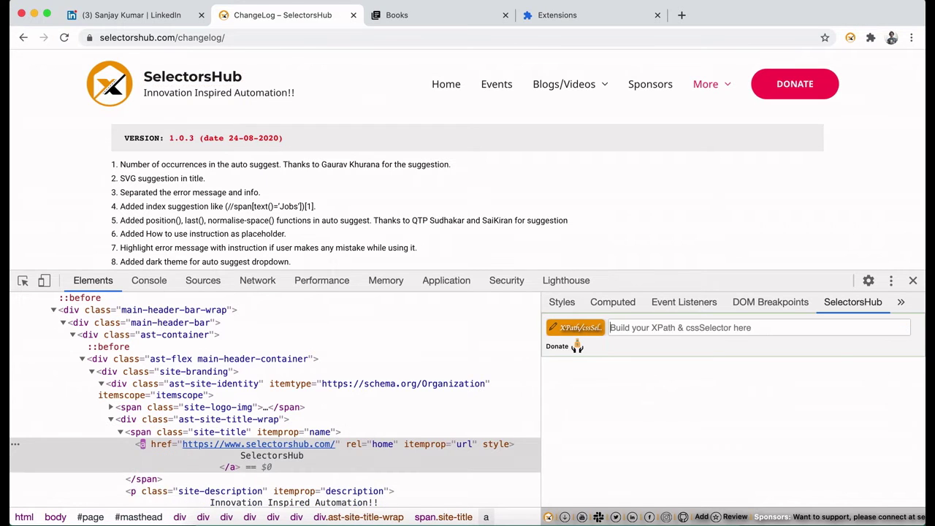
pyautogui.write('//a')
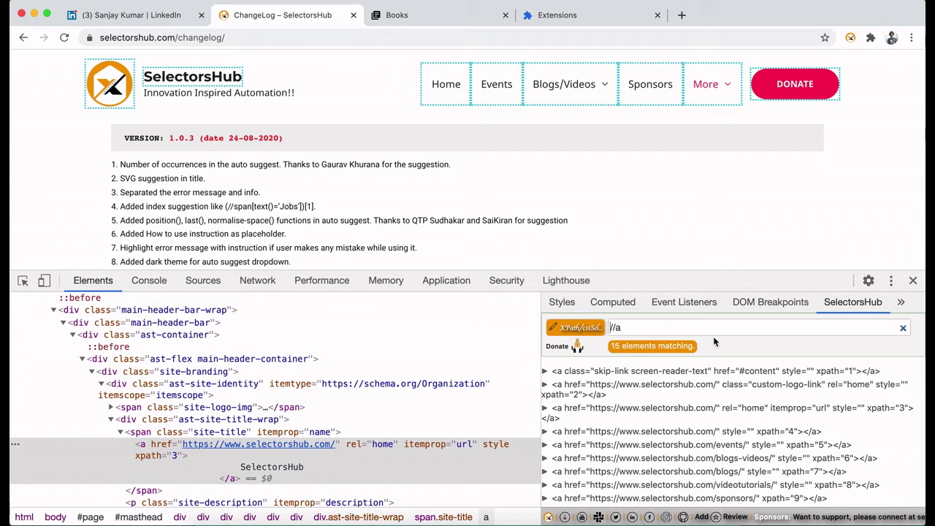
pyautogui.write('(')
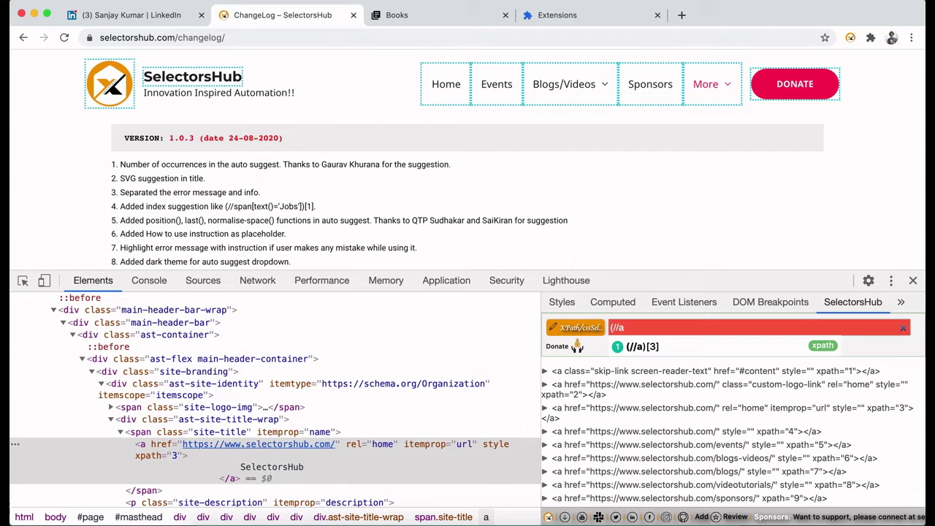
pyautogui.click(686, 347)
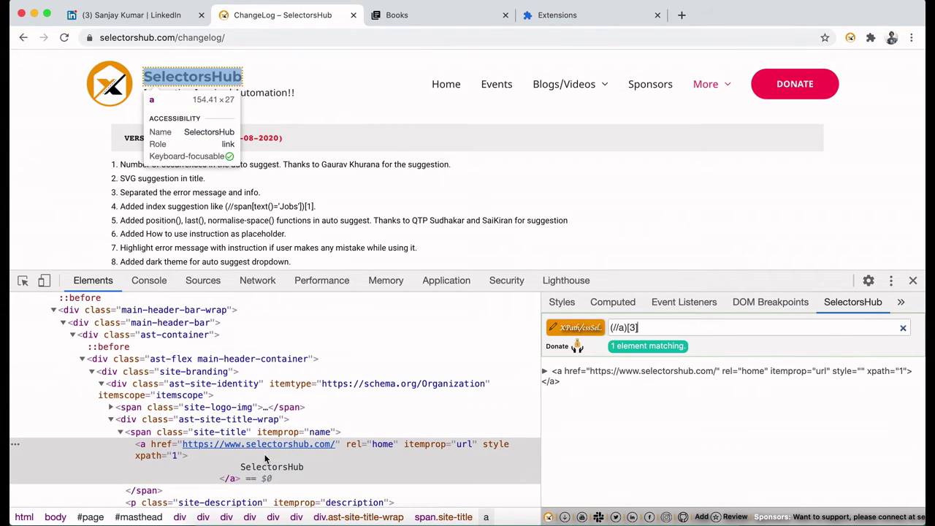
pyautogui.press('BackSpace')
pyautogui.press('BackSpace')
pyautogui.press('BackSpace')
pyautogui.press('BackSpace')
pyautogui.press('BackSpace')
pyautogui.press('BackSpace')
pyautogui.press('BackSpace')
pyautogui.press('BackSpace')
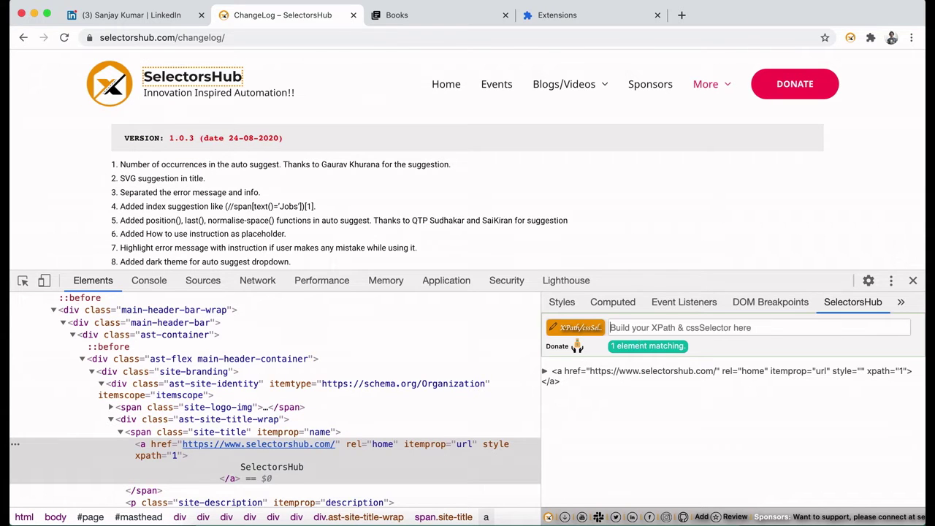
pyautogui.write('//a[')
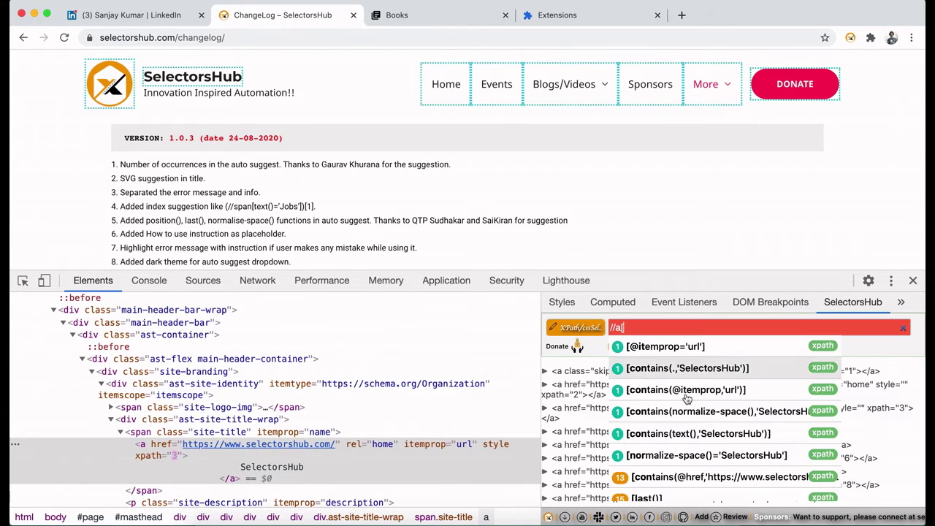
pyautogui.scroll(-1, 685, 424)
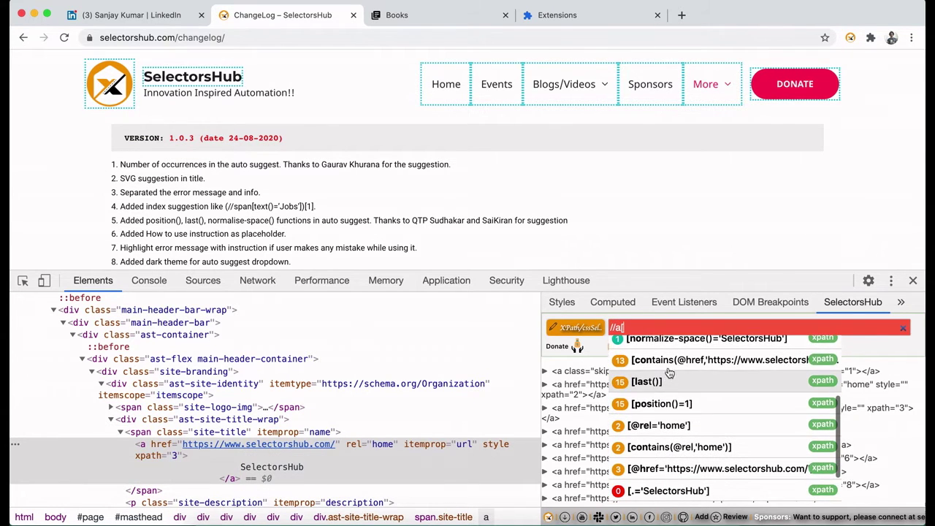
pyautogui.click(690, 457)
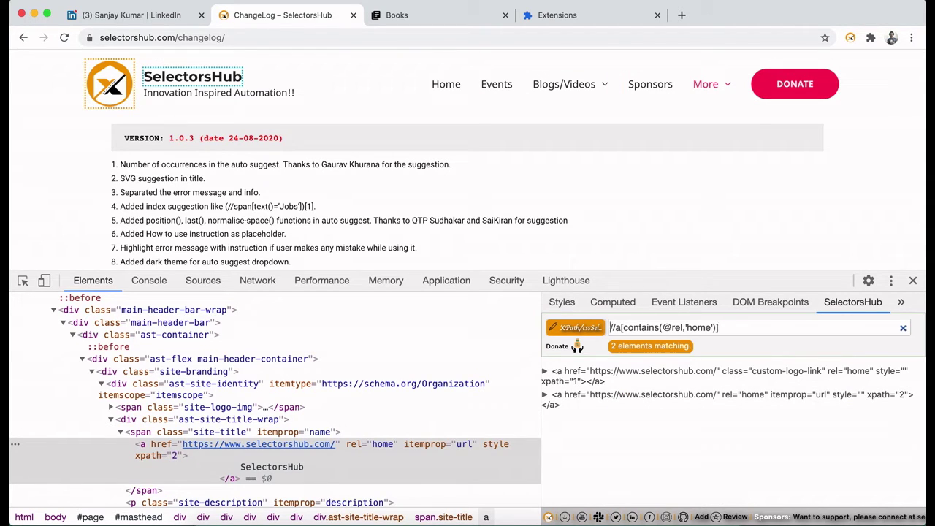
pyautogui.write('(')
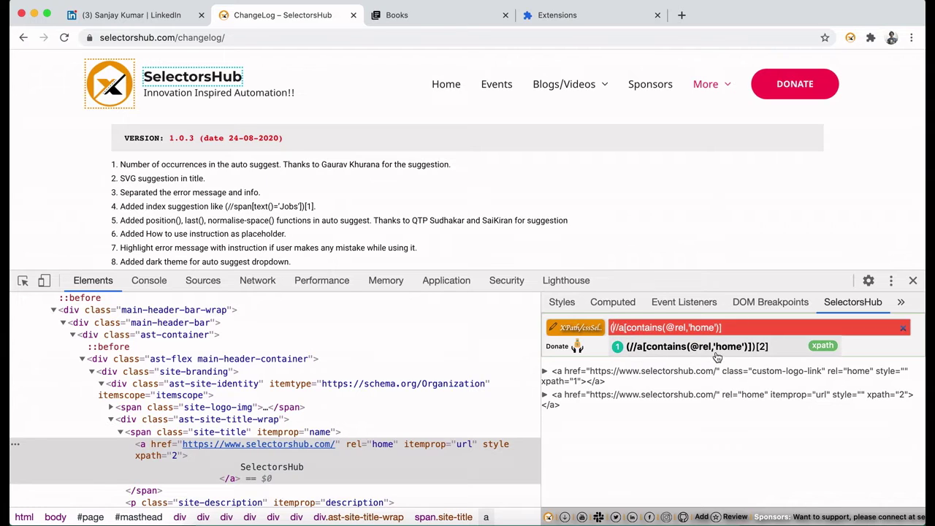
pyautogui.press('Return')
pyautogui.press('Return')
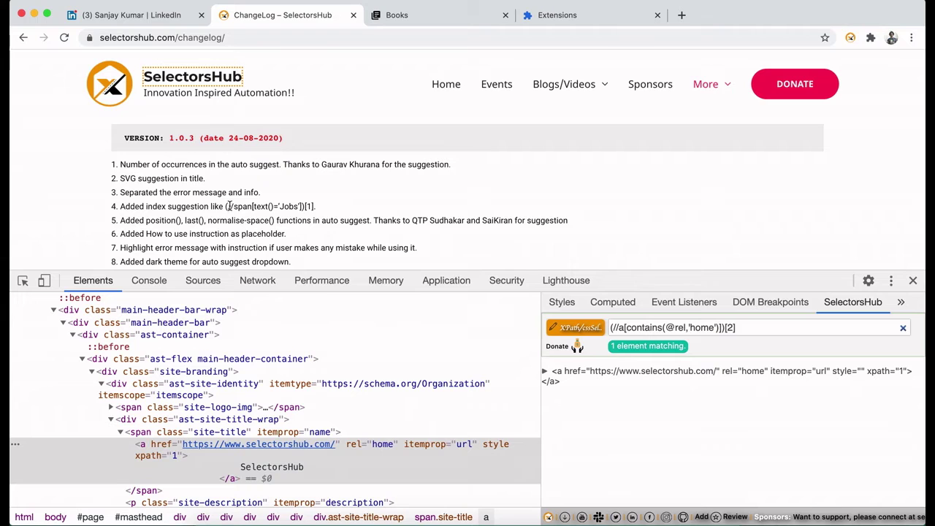
# Replace the indexed XPath with //a[normalize-space()='SelectorsHub'], using the suggested predicate after //a[.
pyautogui.scroll(-1, 124, 221)
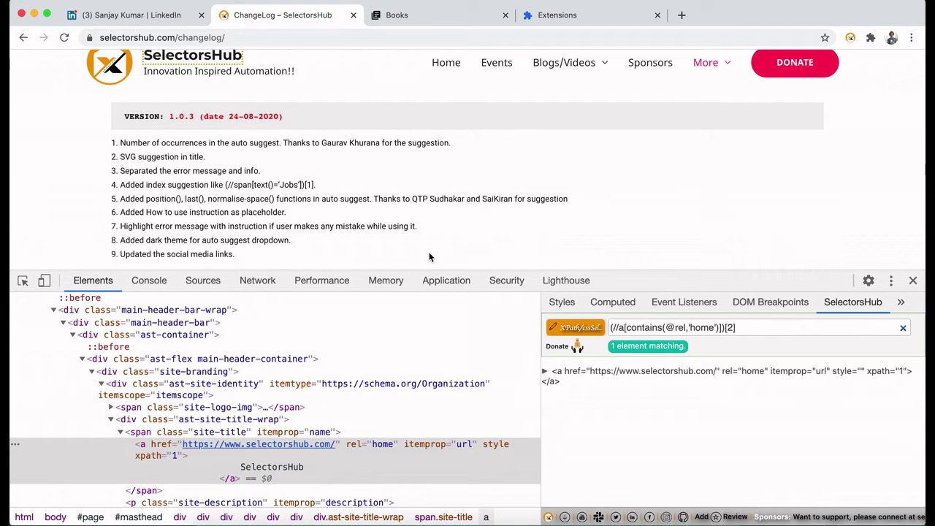
pyautogui.tripleClick(744, 327)
pyautogui.press('BackSpace')
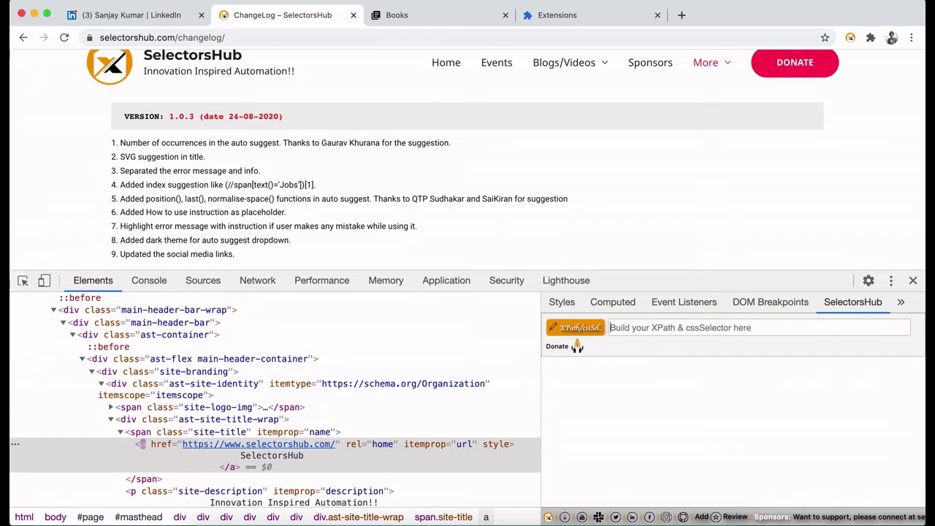
pyautogui.write('//a[')
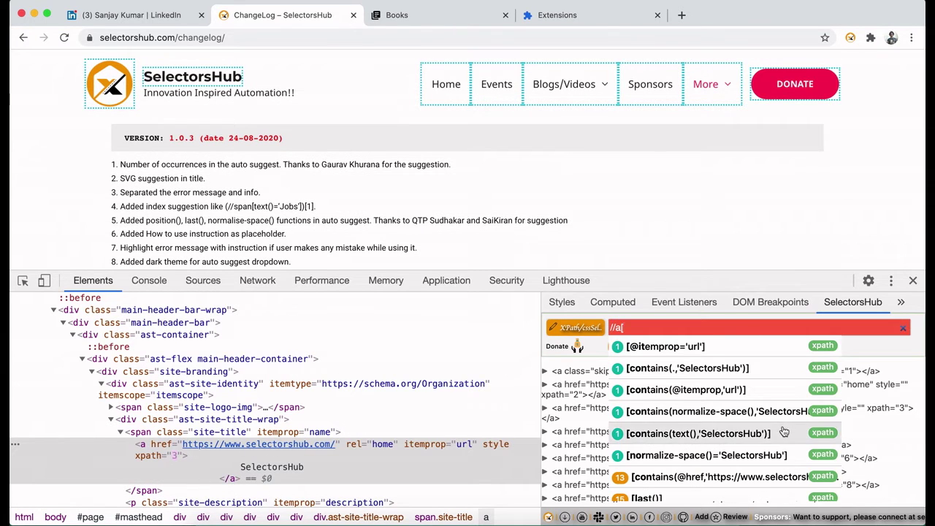
pyautogui.scroll(-2, 689, 415)
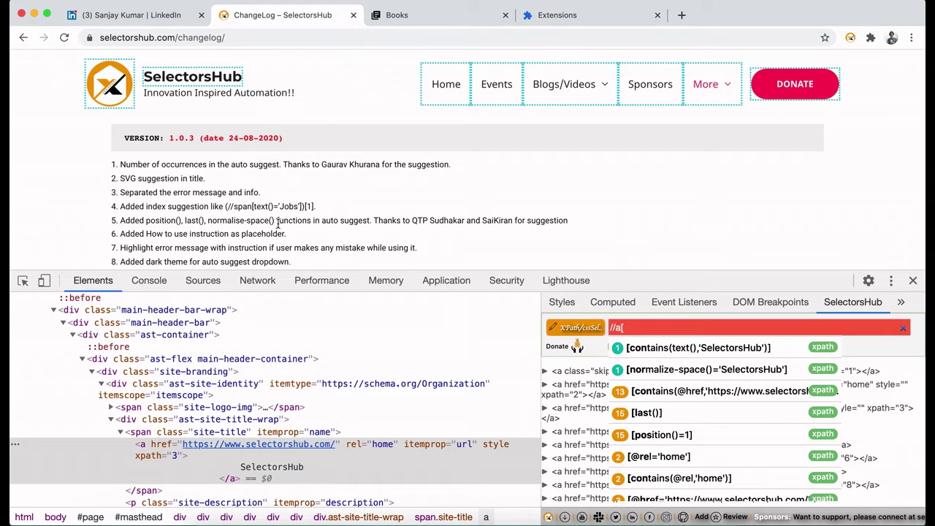
pyautogui.scroll(-1, 640, 409)
pyautogui.scroll(1, 640, 409)
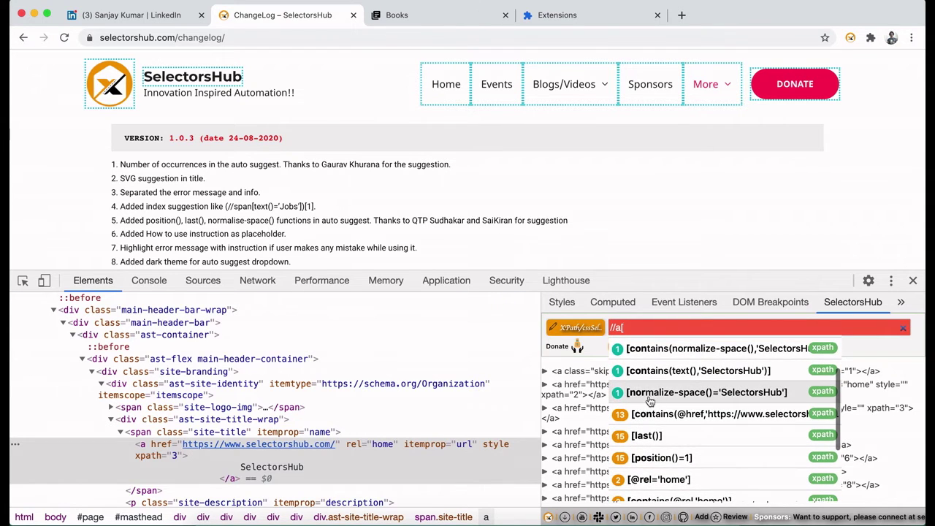
pyautogui.click(665, 398)
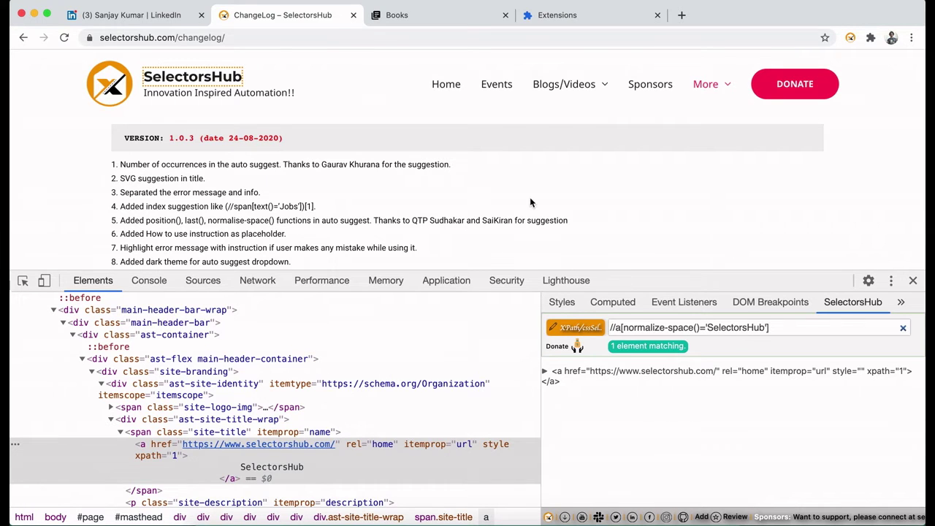
# Clear the selector, then close and reopen DevTools with SelectorsHub displayed to show its How to use instructions.
pyautogui.scroll(-1, 530, 203)
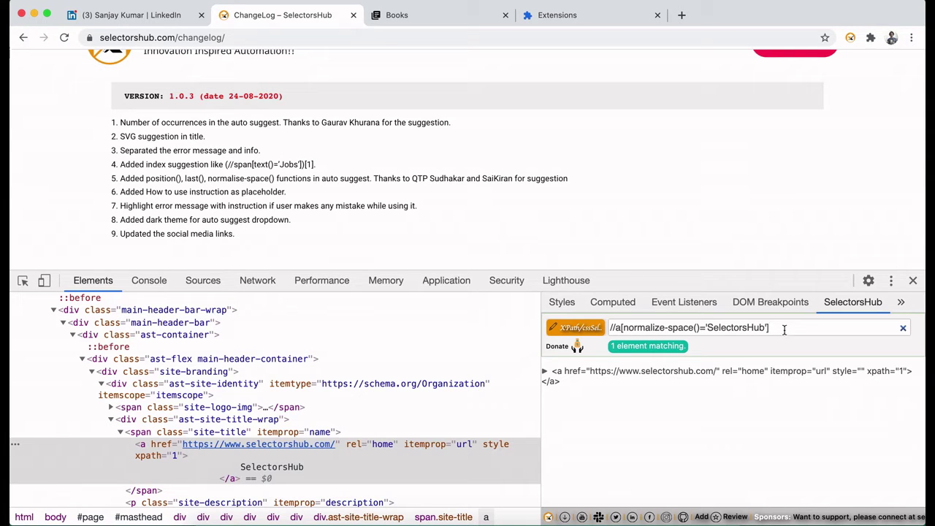
pyautogui.click(904, 328)
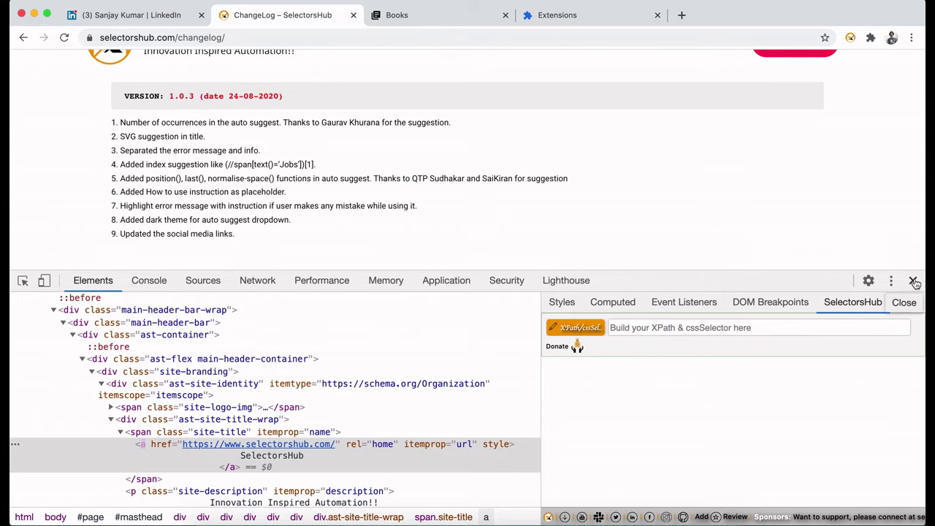
pyautogui.click(912, 279)
pyautogui.press('super+alt+i')
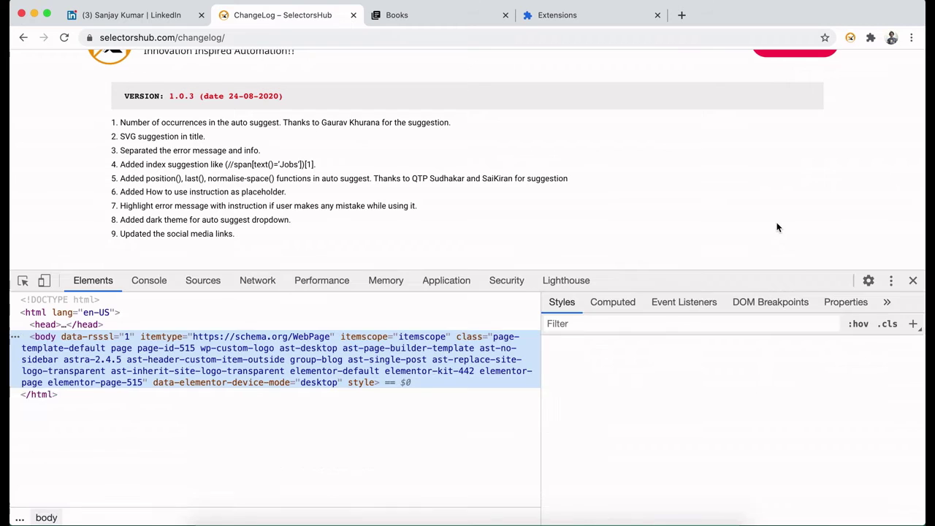
pyautogui.click(887, 304)
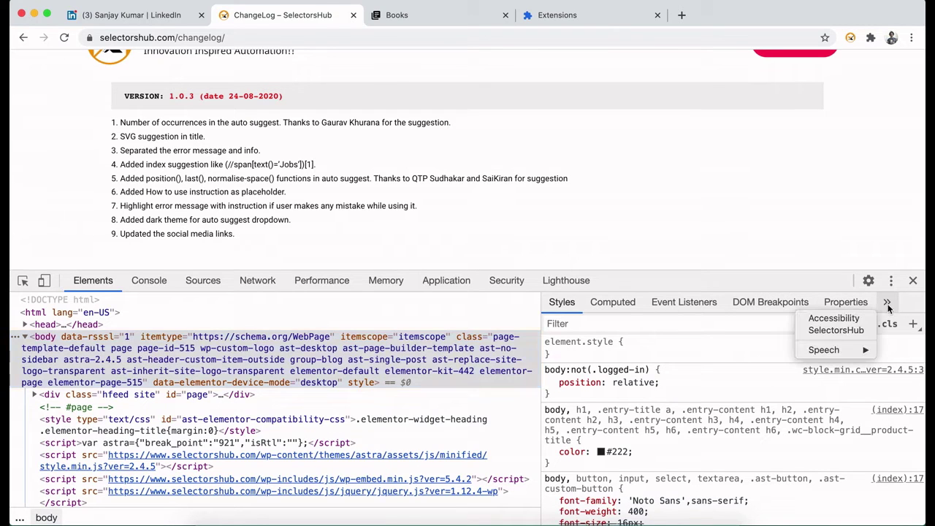
pyautogui.click(812, 330)
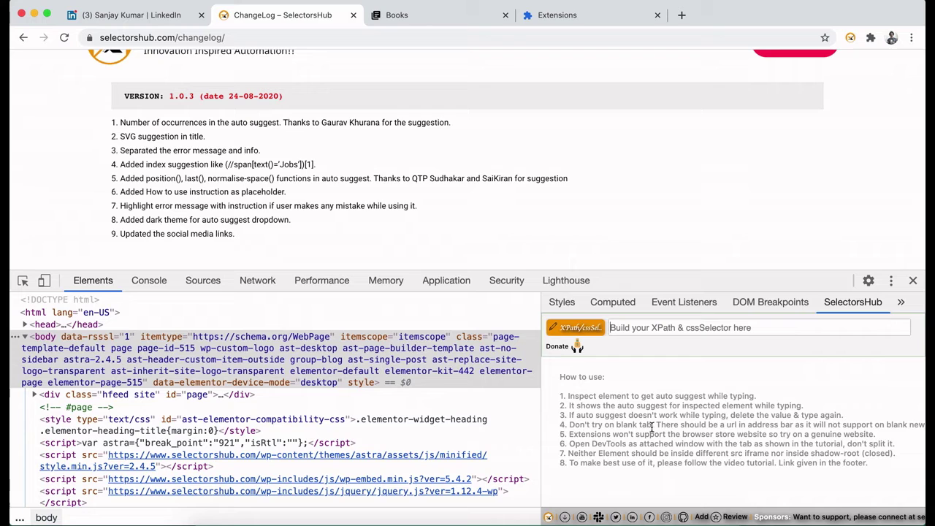
# Open a new blank tab, inspect its Google search box, and display SelectorsHub in the DevTools sidebar there.
pyautogui.click(681, 15)
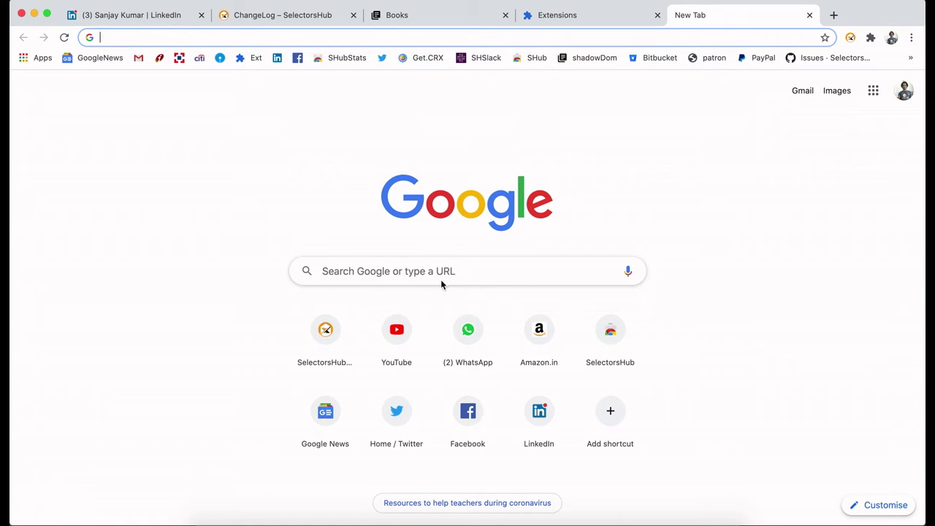
pyautogui.rightClick(502, 267)
pyautogui.click(544, 426)
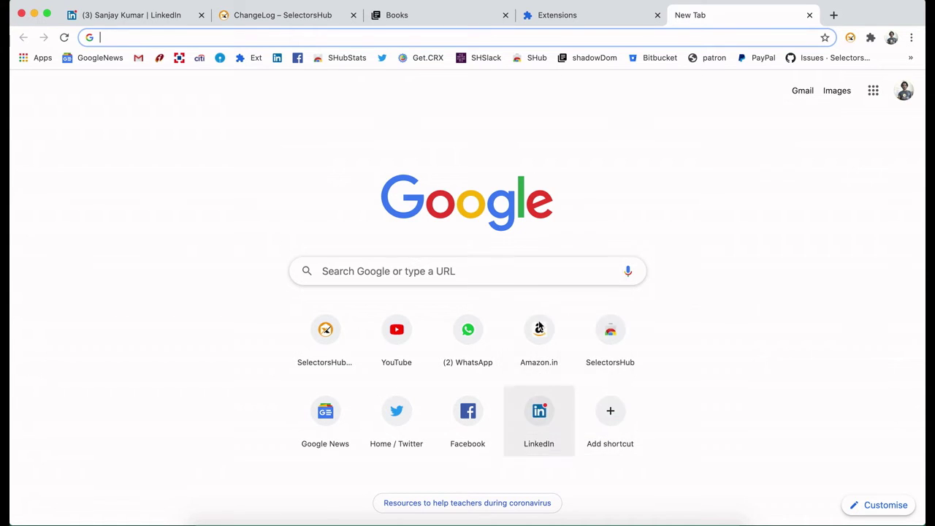
pyautogui.click(313, 15)
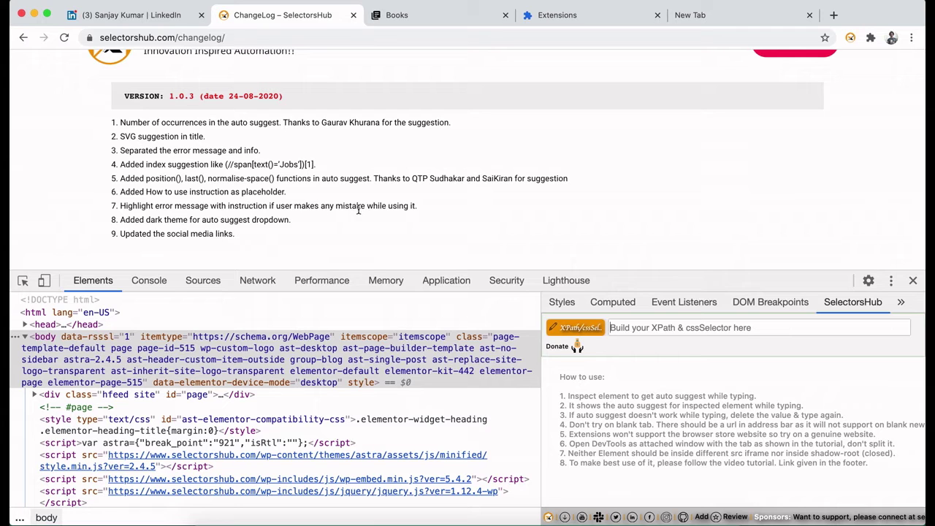
pyautogui.click(706, 12)
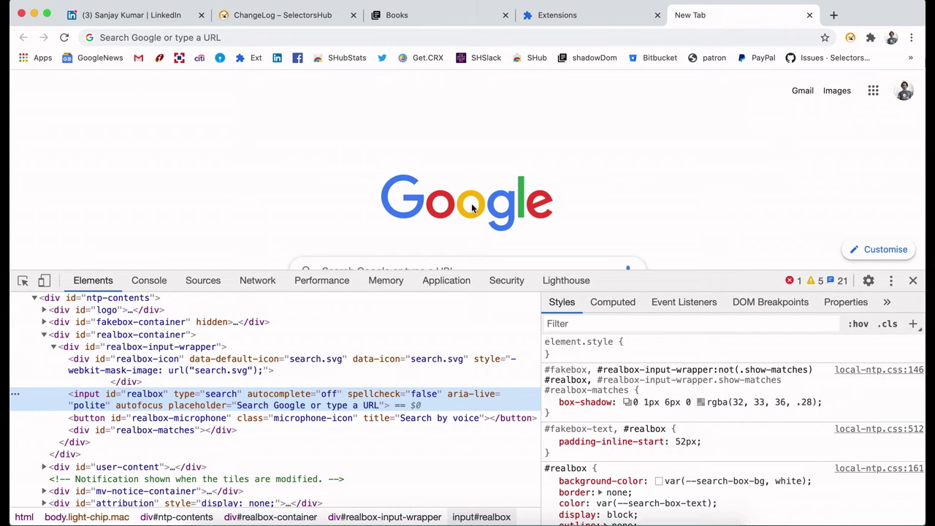
pyautogui.moveTo(652, 272); pyautogui.dragTo(653, 304)
pyautogui.click(886, 334)
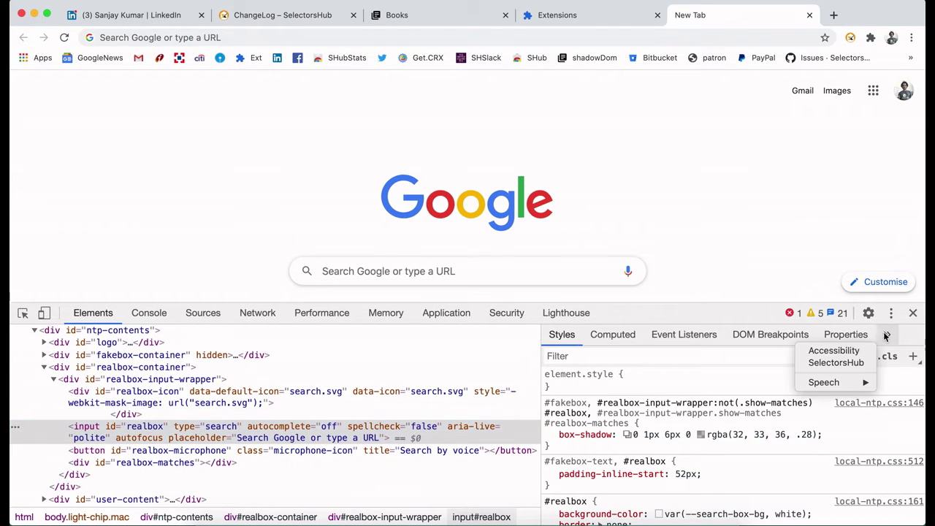
pyautogui.click(837, 363)
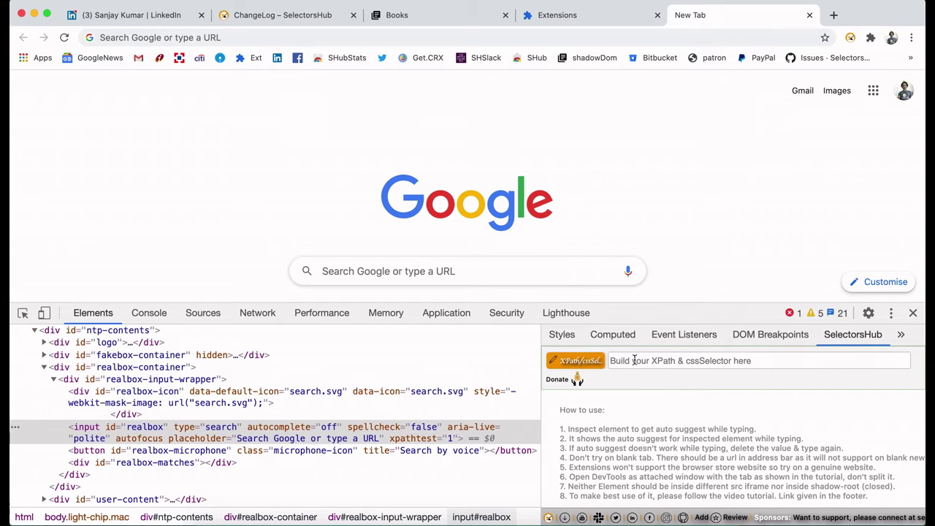
# Enter / as the selector on the blank tab and enlarge DevTools to read the SelectorsHub guidance in full.
pyautogui.click(632, 361)
pyautogui.write('/')
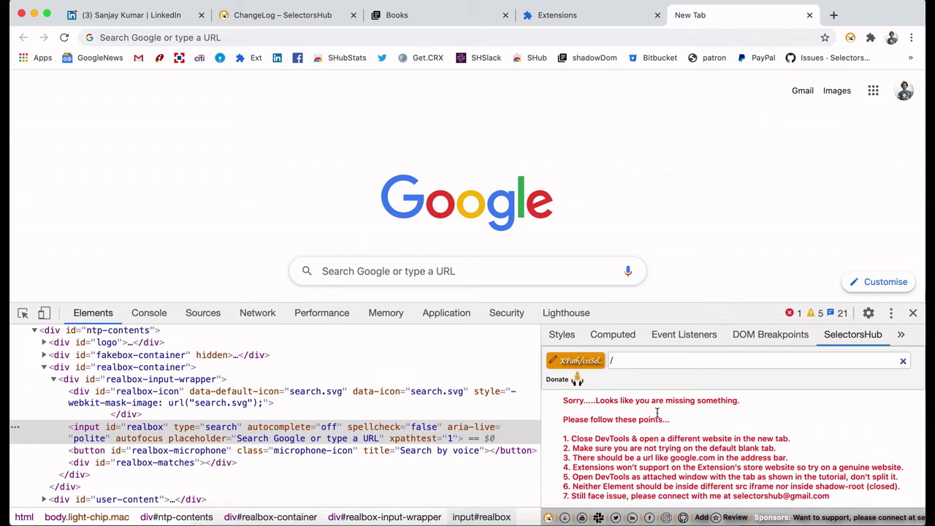
pyautogui.moveTo(684, 303); pyautogui.dragTo(684, 269)
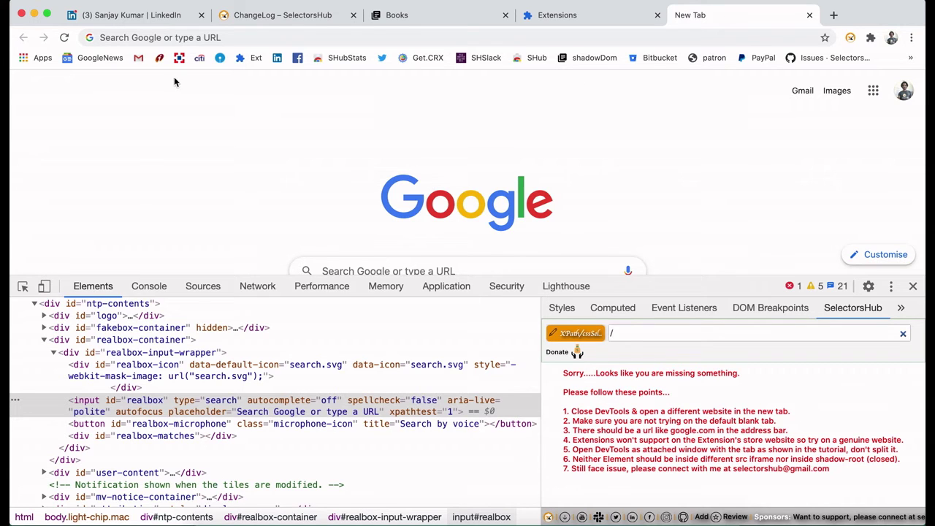
pyautogui.click(131, 35)
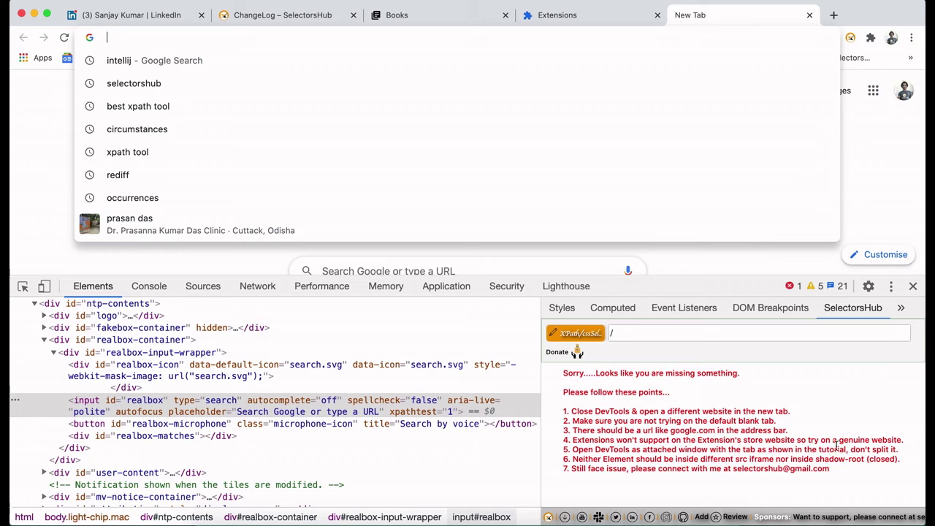
pyautogui.click(871, 187)
# Open the SelectorsHub page of the Chrome Web Store in another new tab and inspect an element on it.
pyautogui.click(833, 14)
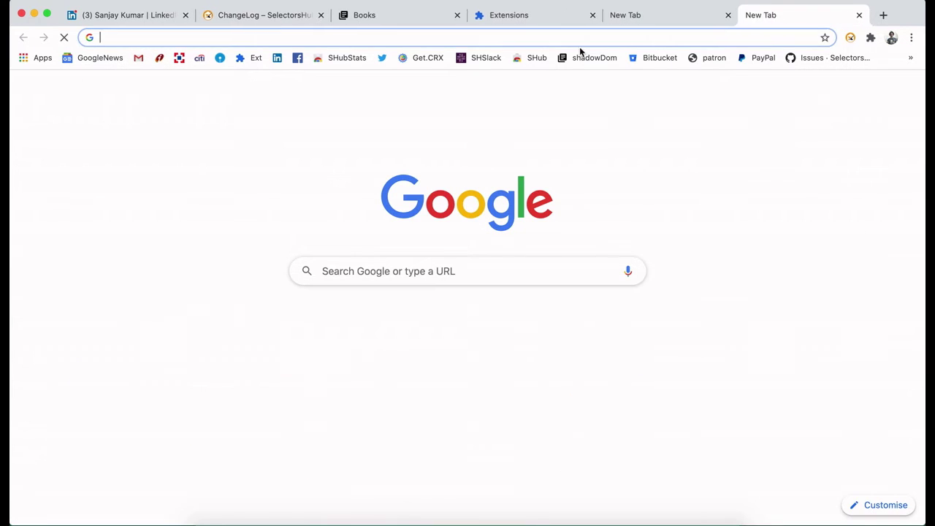
pyautogui.click(531, 62)
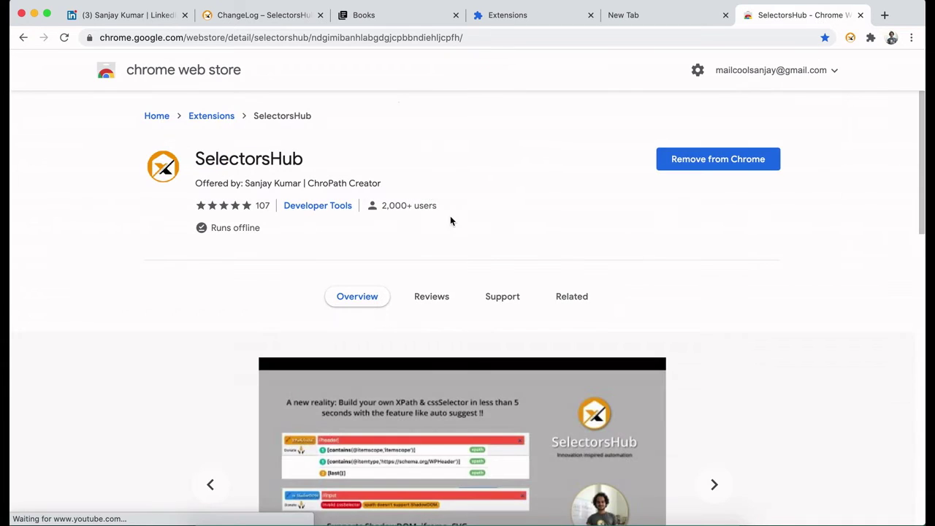
pyautogui.rightClick(455, 243)
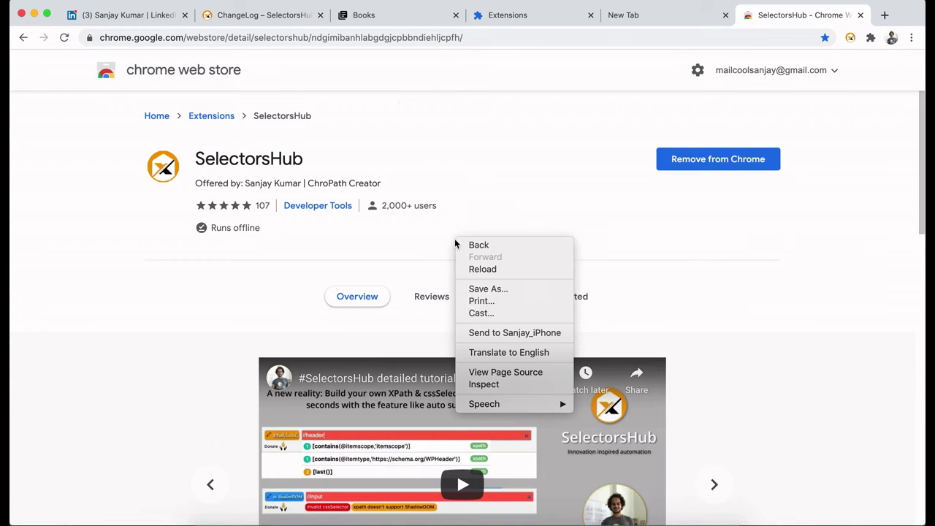
pyautogui.click(484, 385)
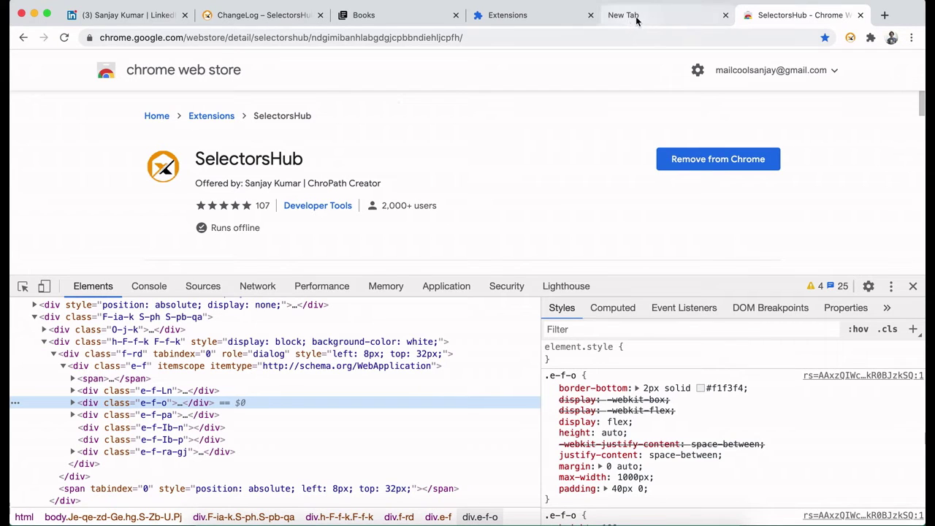
# Check the additional DevTools sidebar panes on the store page for SelectorsHub, viewing the Accessibility pane on the way.
pyautogui.click(887, 308)
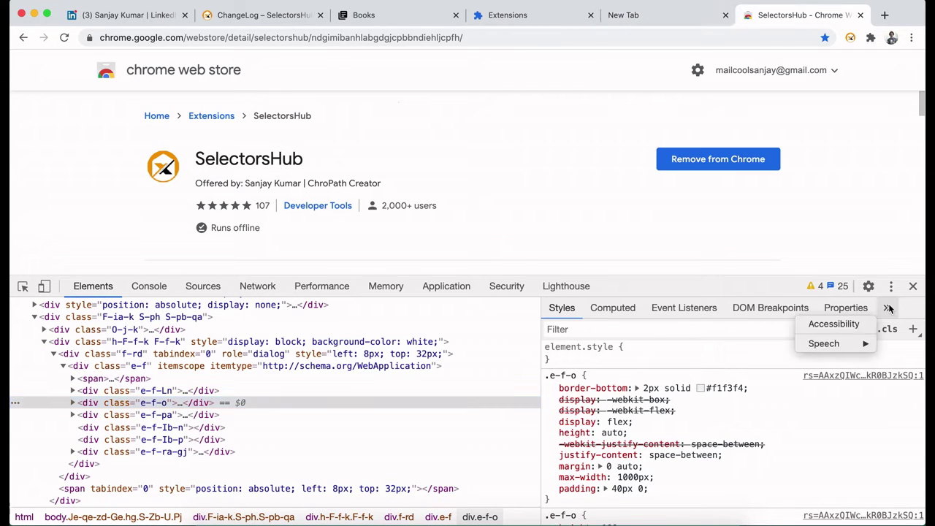
pyautogui.click(853, 327)
pyautogui.click(895, 308)
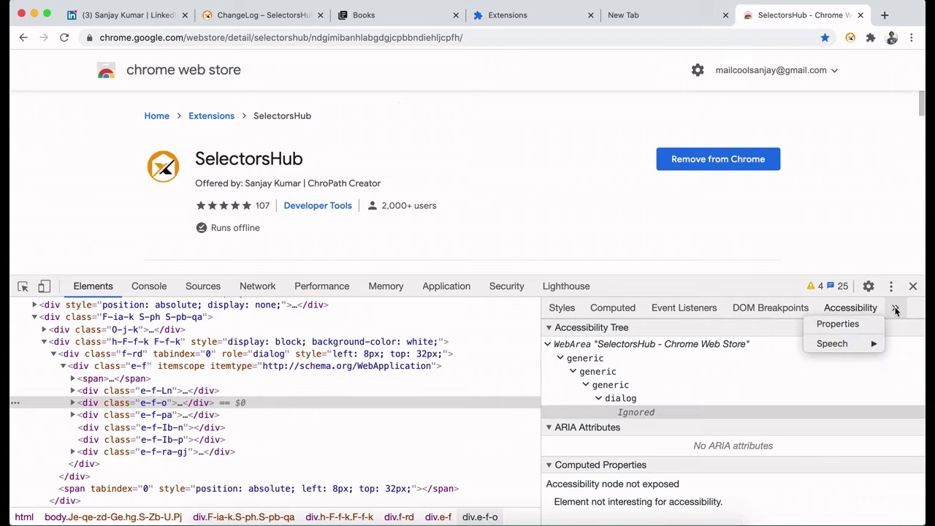
# Return to the blank tab, undock its DevTools into a separate window, and enlarge and reposition that window.
pyautogui.click(684, 20)
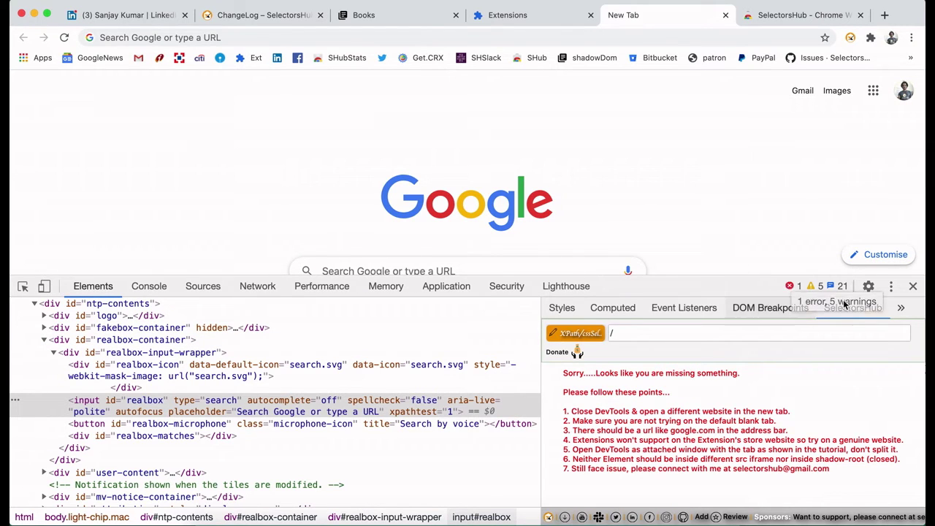
pyautogui.click(892, 285)
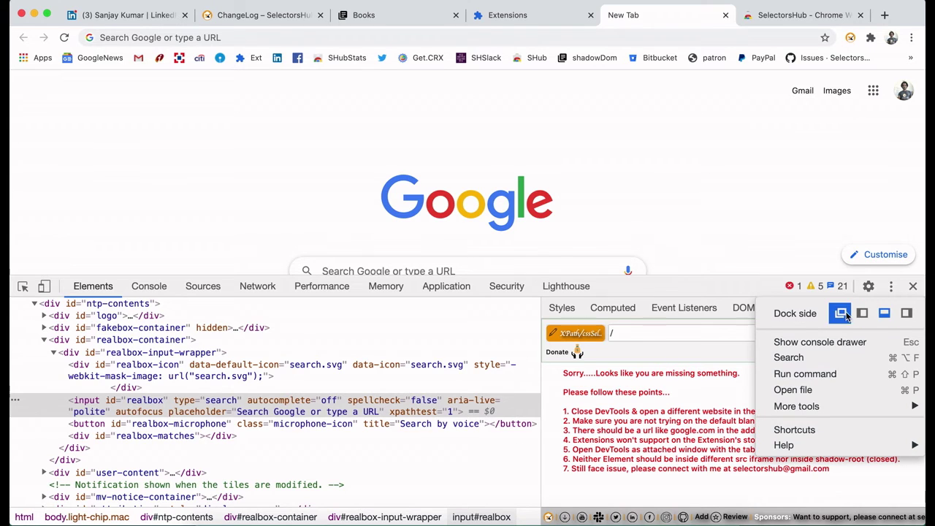
pyautogui.click(841, 313)
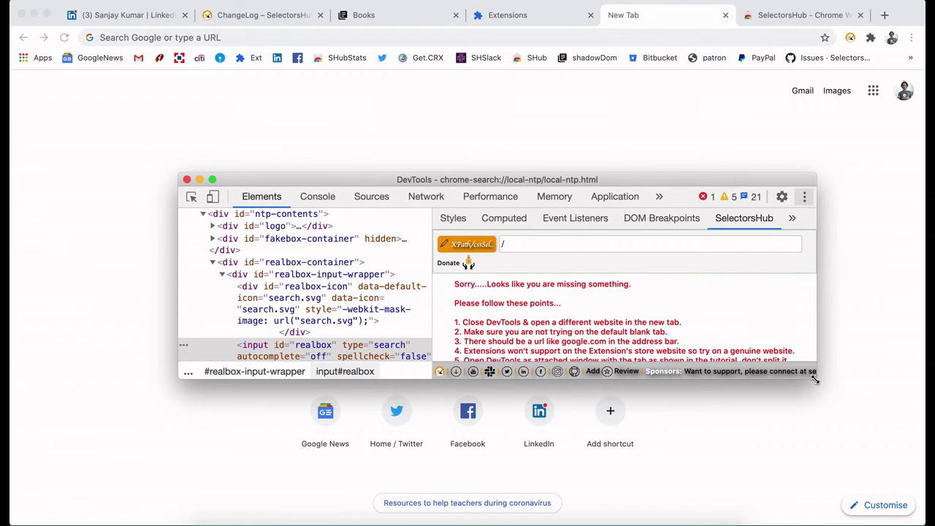
pyautogui.moveTo(815, 380); pyautogui.dragTo(833, 411)
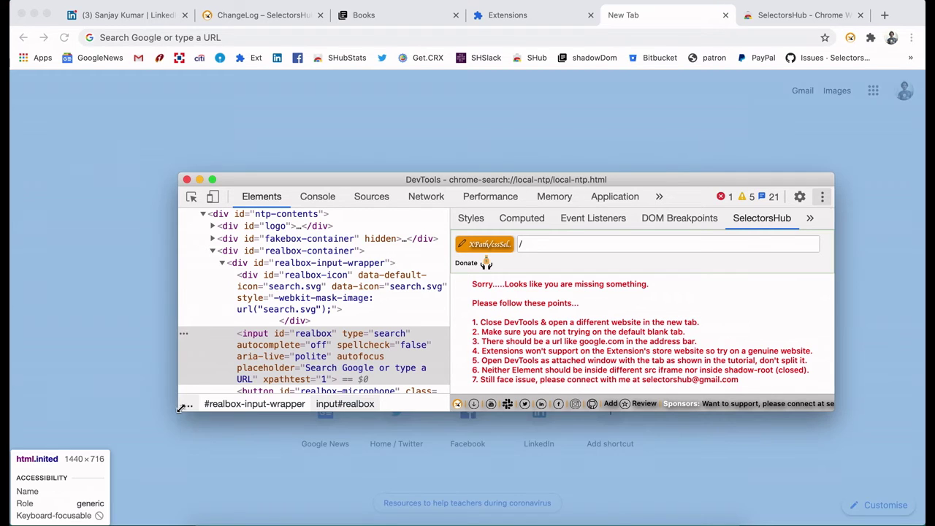
pyautogui.moveTo(176, 178); pyautogui.dragTo(118, 143)
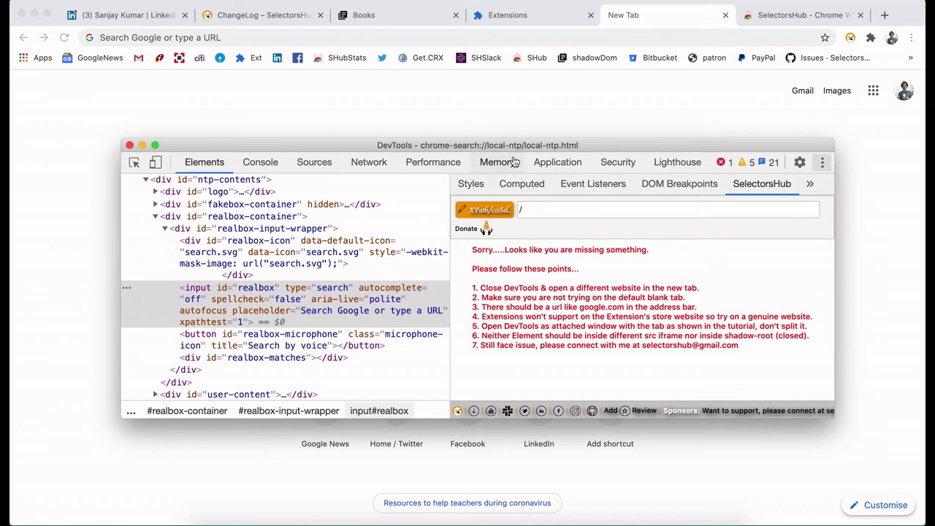
pyautogui.moveTo(525, 147); pyautogui.dragTo(522, 123)
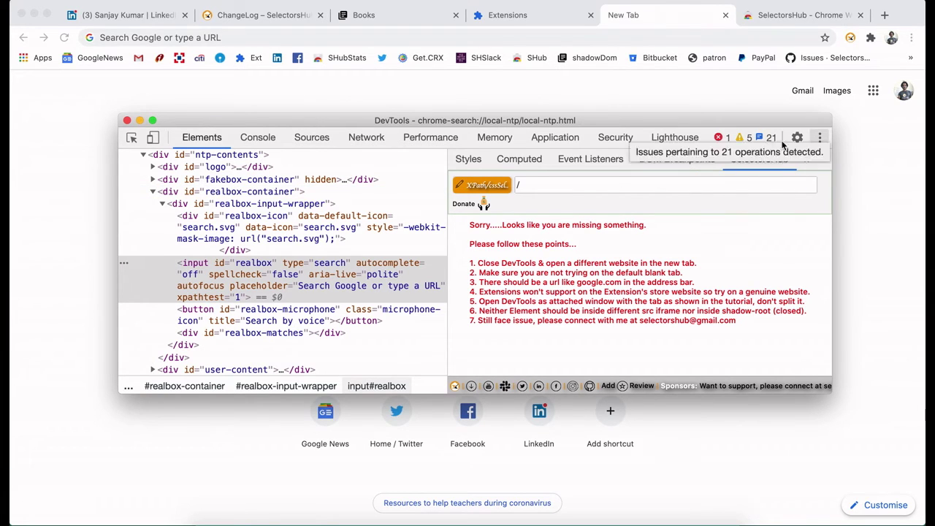
# Dock the blank tab's DevTools below the page and undock it into a separate window again.
pyautogui.click(820, 138)
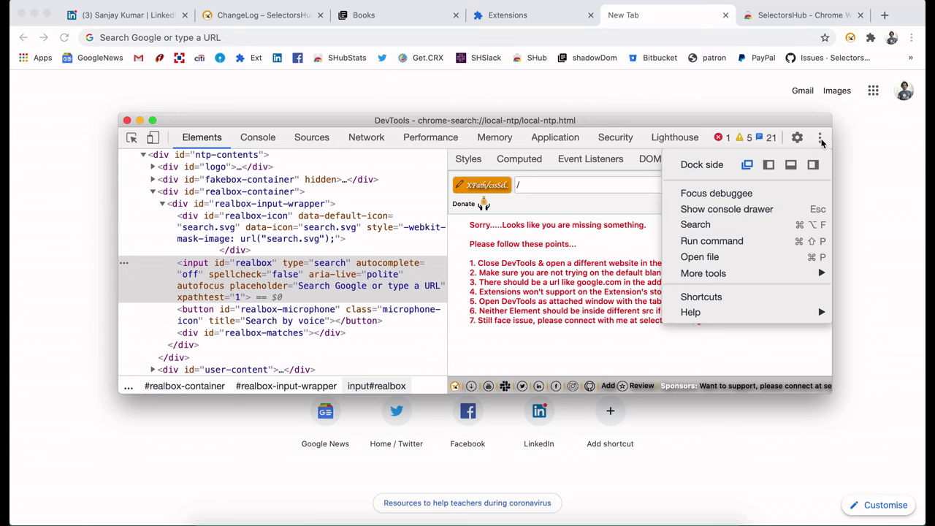
pyautogui.click(792, 164)
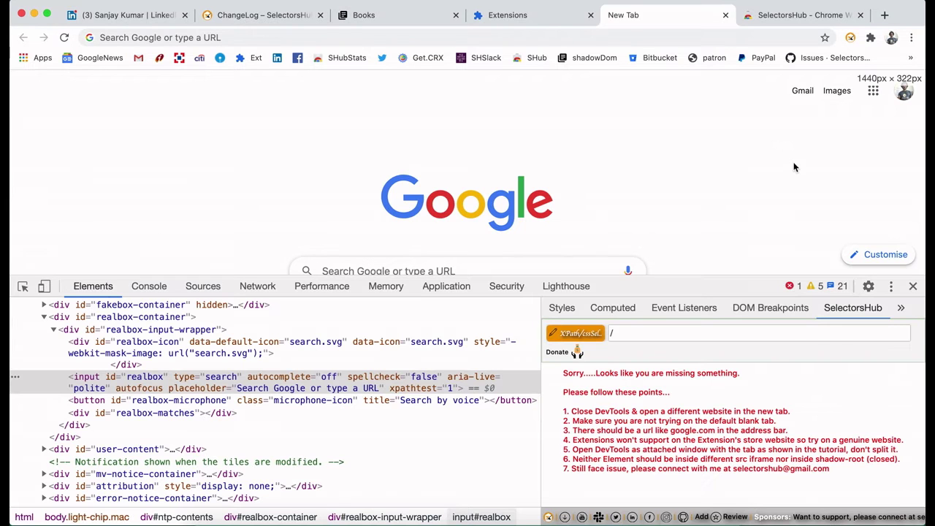
pyautogui.click(892, 288)
pyautogui.click(847, 317)
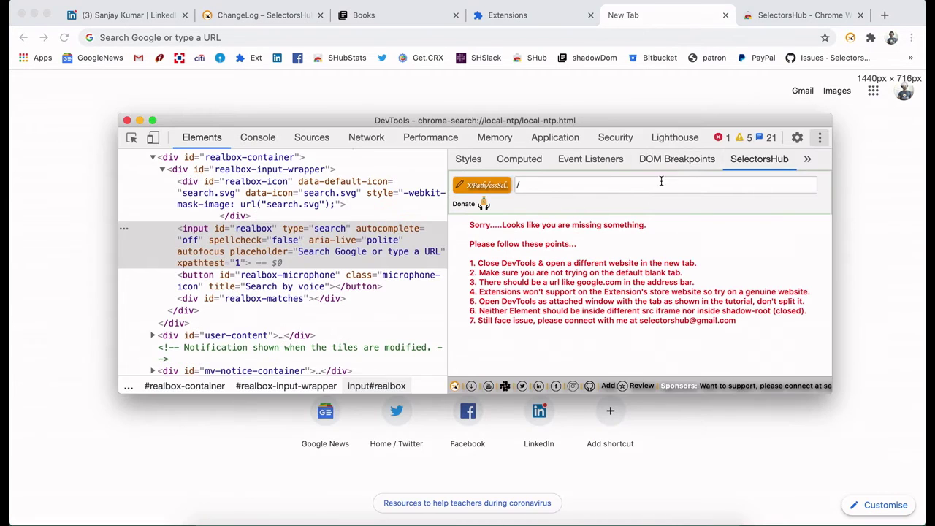
# Attach the blank tab's DevTools below the page using Dock to bottom, and close DevTools.
pyautogui.click(821, 141)
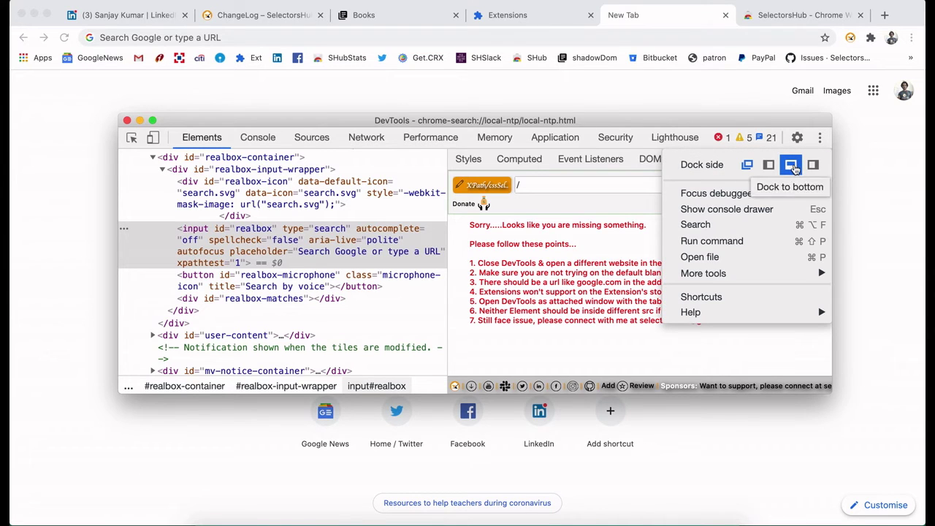
pyautogui.click(794, 168)
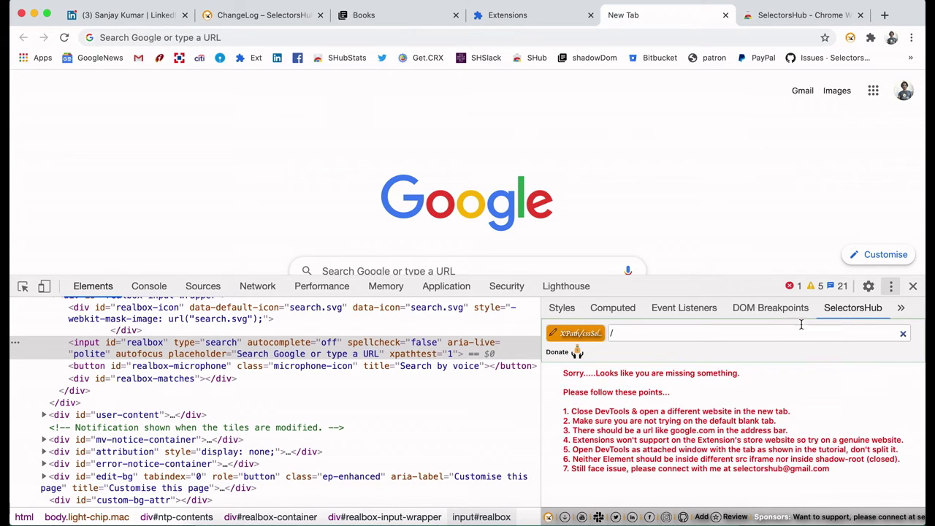
pyautogui.click(913, 286)
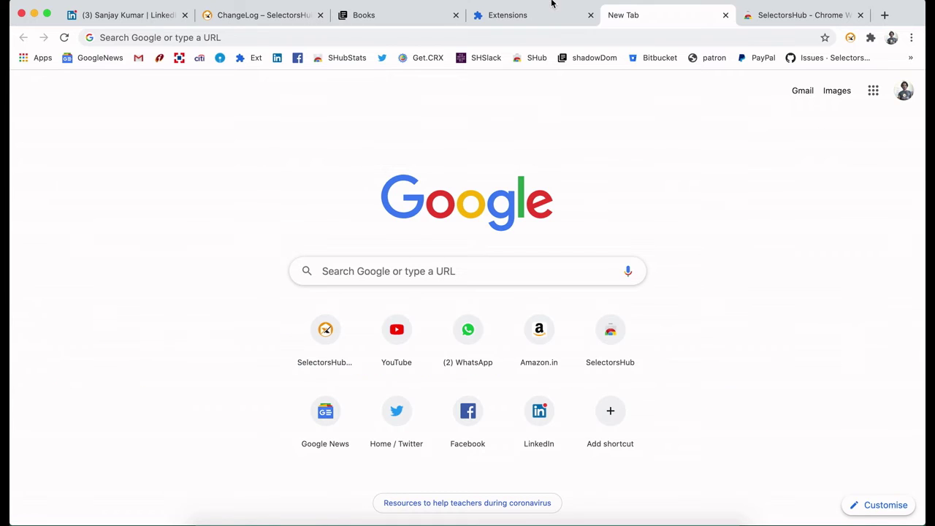
# Open google.com in a new browser tab.
pyautogui.click(885, 14)
pyautogui.write('goo')
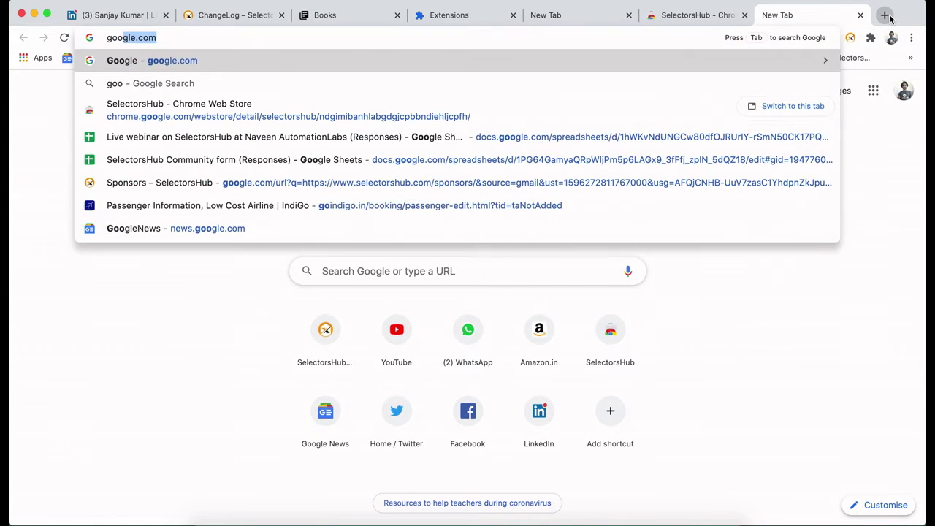
pyautogui.press('Return')
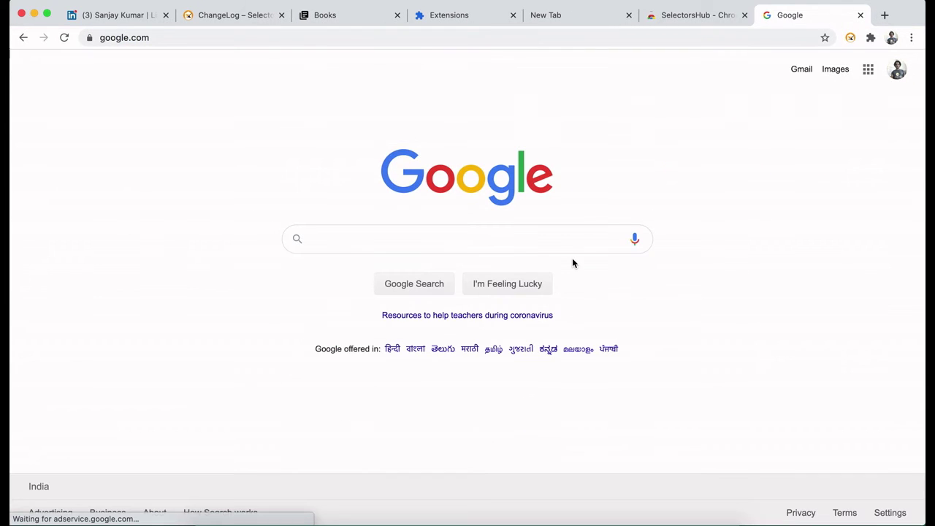
# Inspect an element on the Google page and show the SelectorsHub pane in DevTools.
pyautogui.rightClick(688, 217)
pyautogui.click(702, 368)
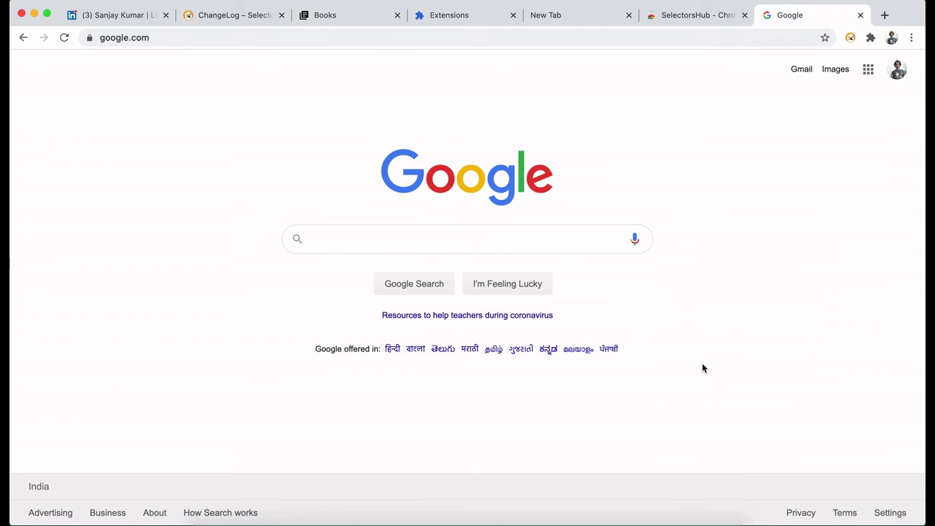
pyautogui.click(886, 307)
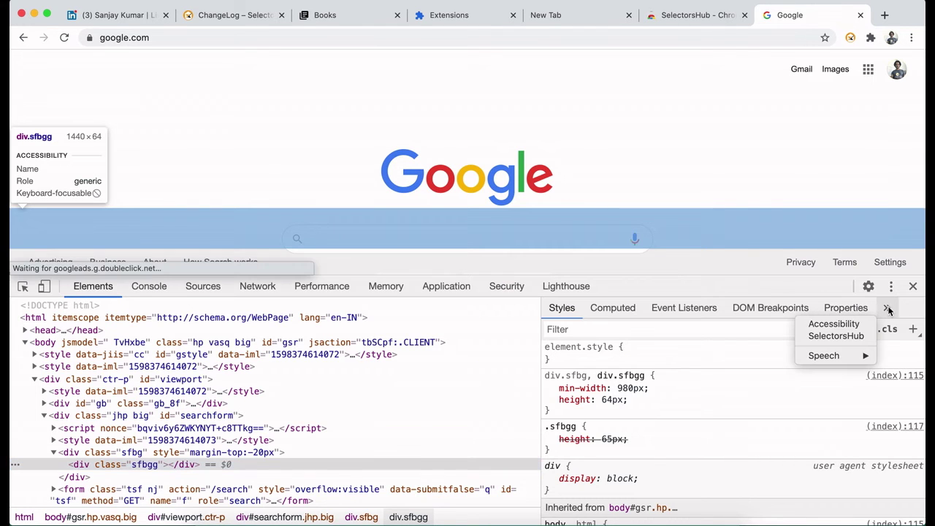
pyautogui.click(861, 337)
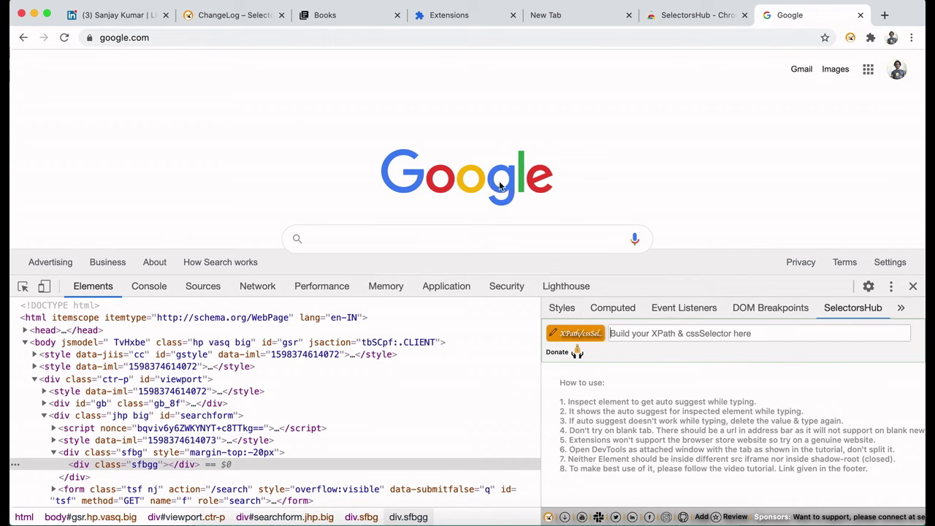
# Undock the Google page's DevTools into a separate window and enter //div as the selector in SelectorsHub.
pyautogui.click(890, 286)
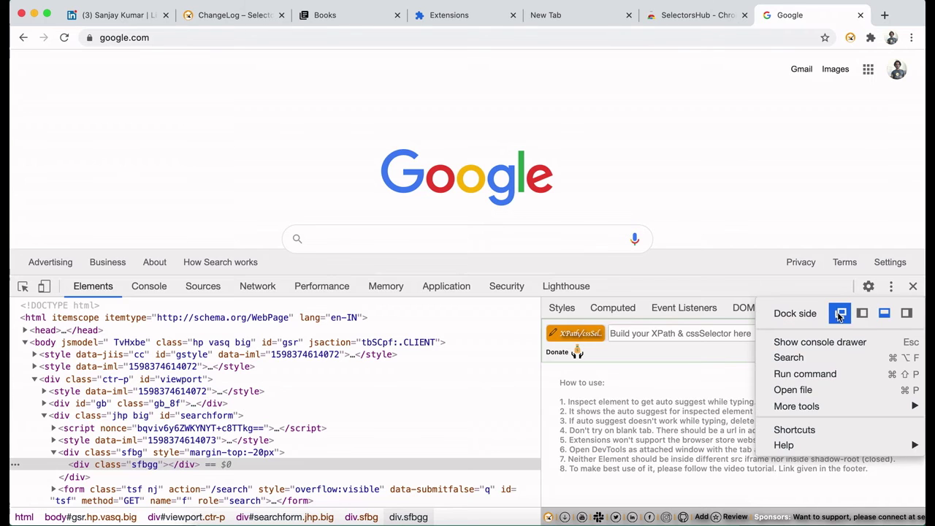
pyautogui.click(840, 316)
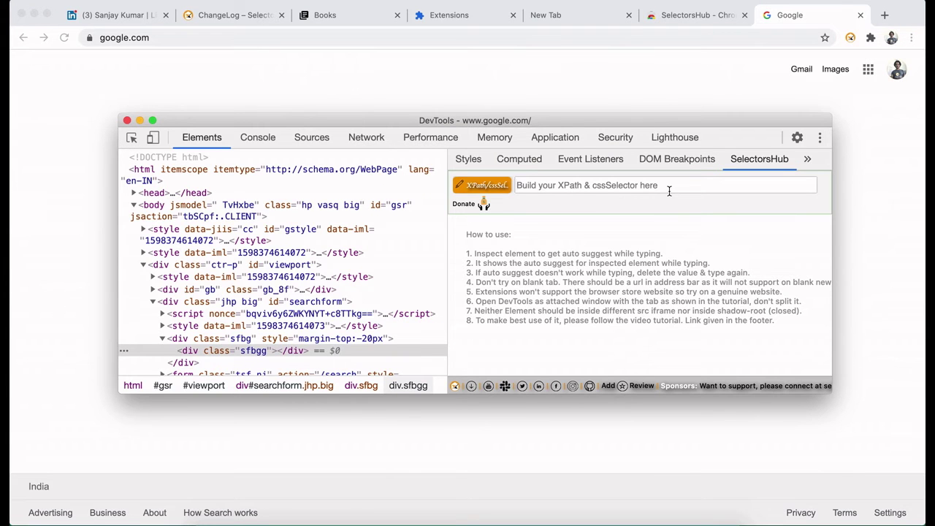
pyautogui.write('//div')
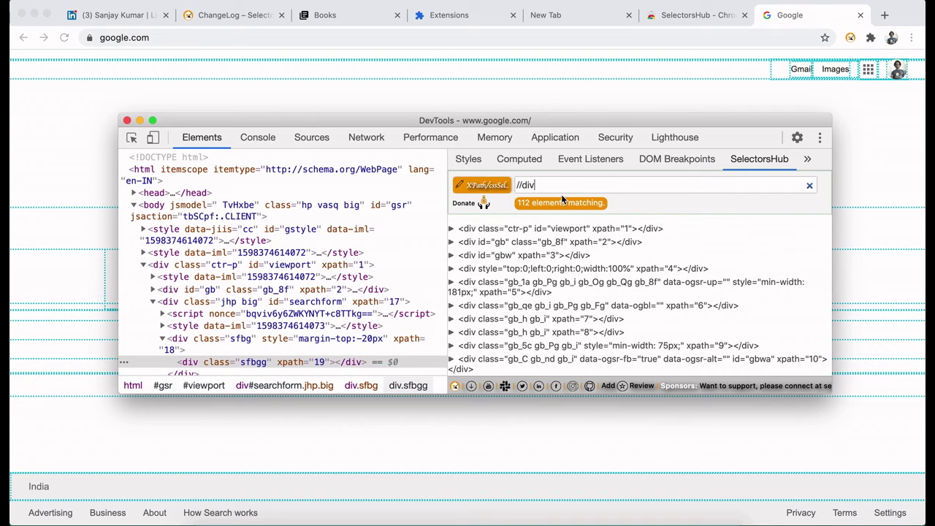
# Clear the //div selector and dock DevTools below the Google page.
pyautogui.press('super+a')
pyautogui.press('BackSpace')
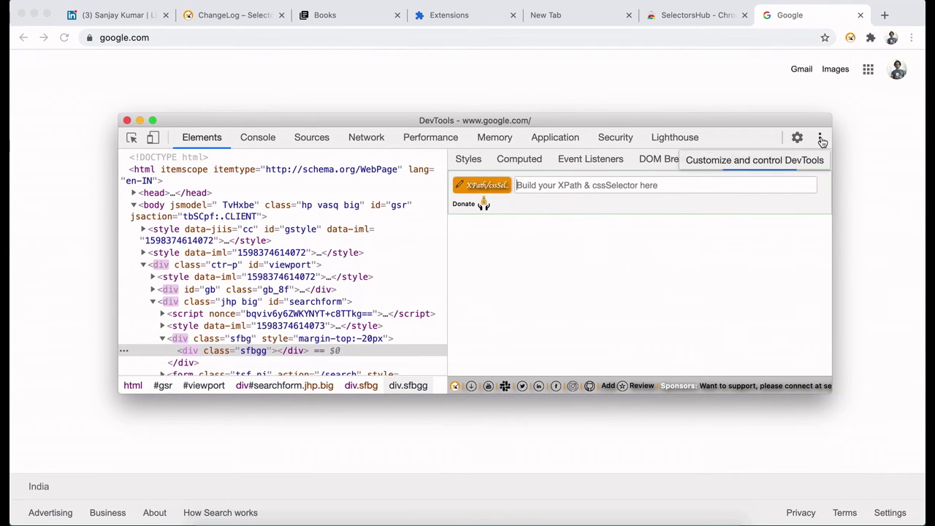
pyautogui.click(819, 137)
pyautogui.click(791, 165)
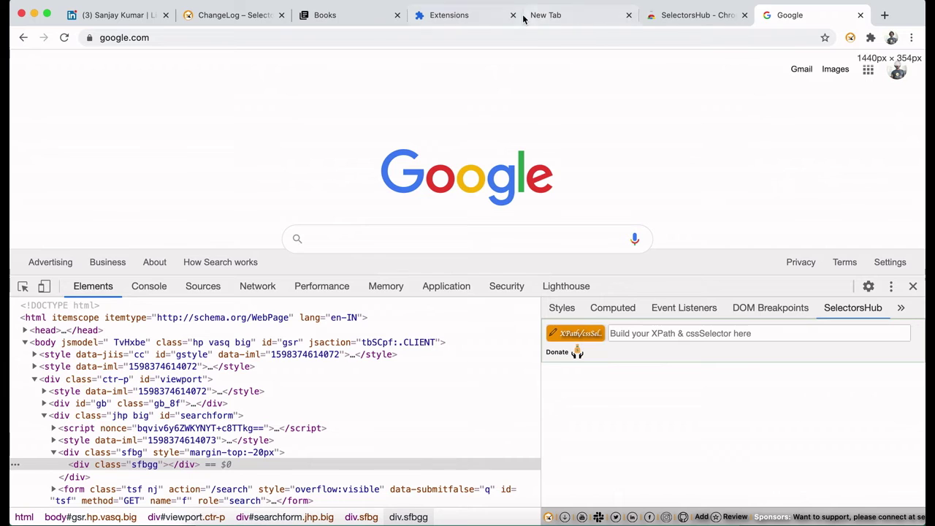
# Return to the SelectorsHub changelog page and set its DevTools theme to Dark.
pyautogui.click(242, 16)
pyautogui.scroll(-1, 206, 230)
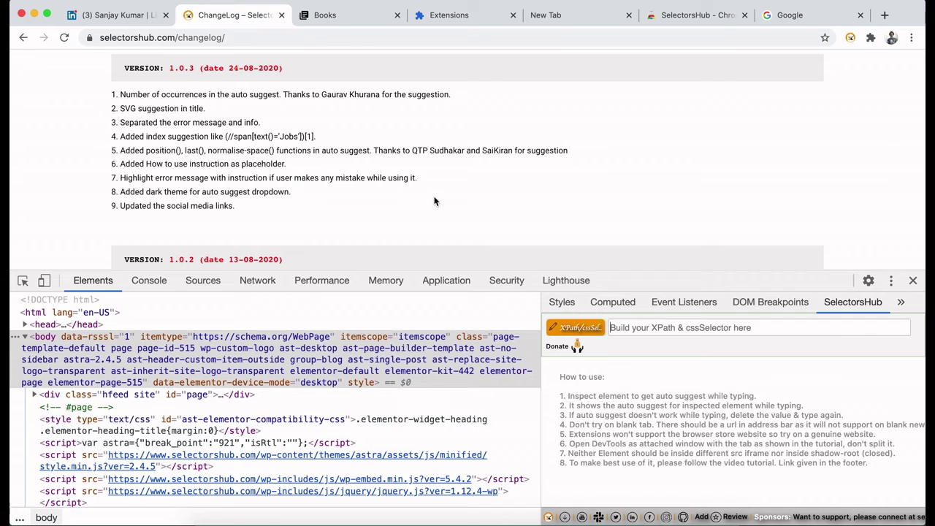
pyautogui.click(890, 281)
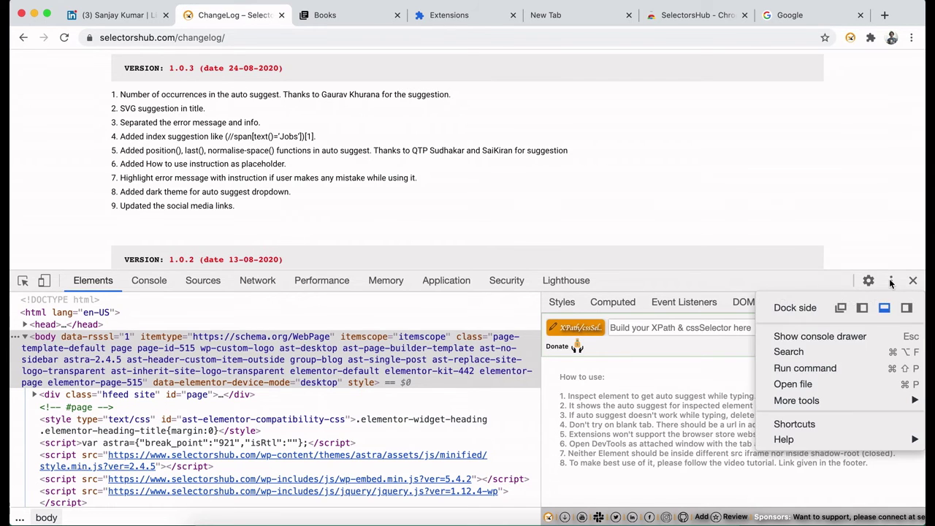
pyautogui.click(870, 282)
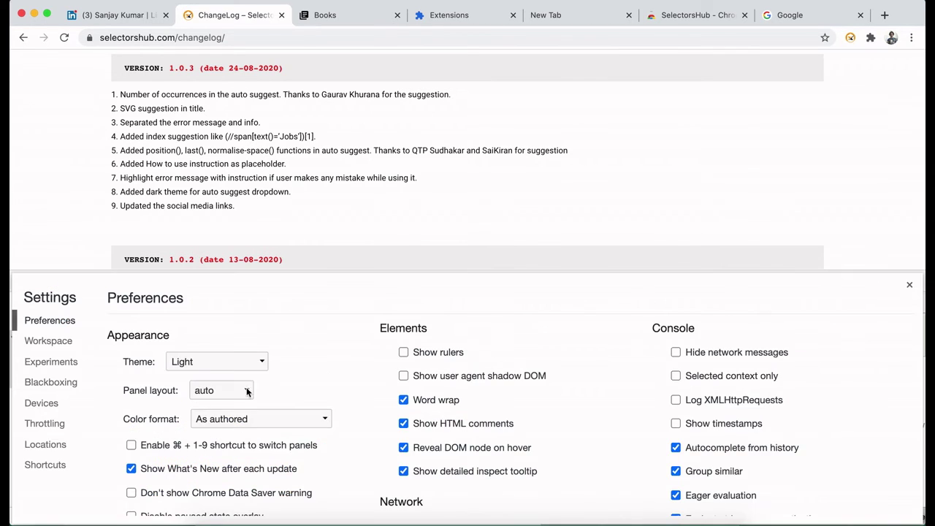
pyautogui.click(244, 362)
pyautogui.click(229, 375)
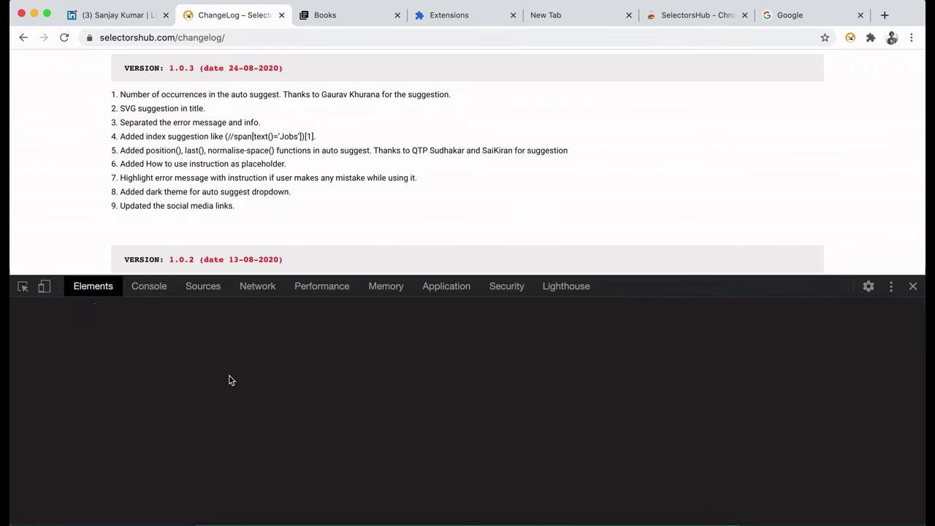
# Show the SelectorsHub pane in the dark theme and enter //body[ to browse the auto-suggest dropdown.
pyautogui.click(887, 308)
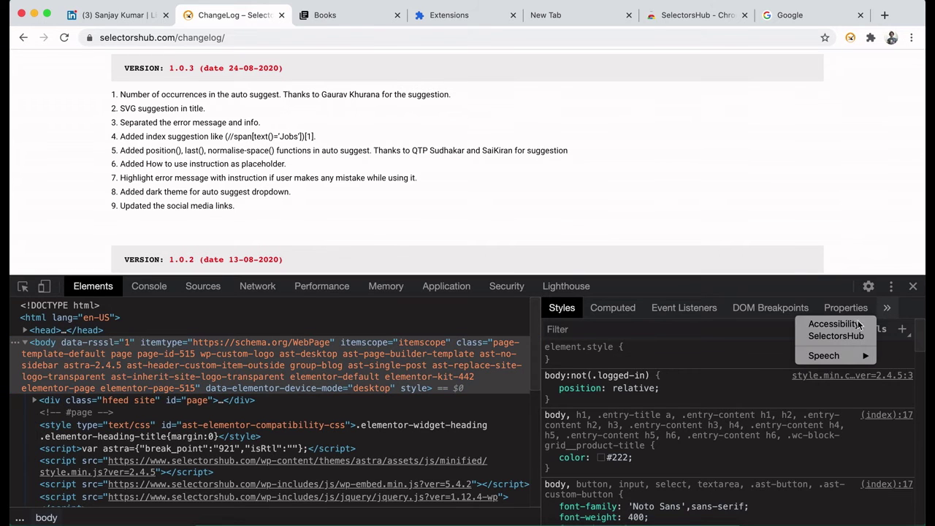
pyautogui.click(843, 335)
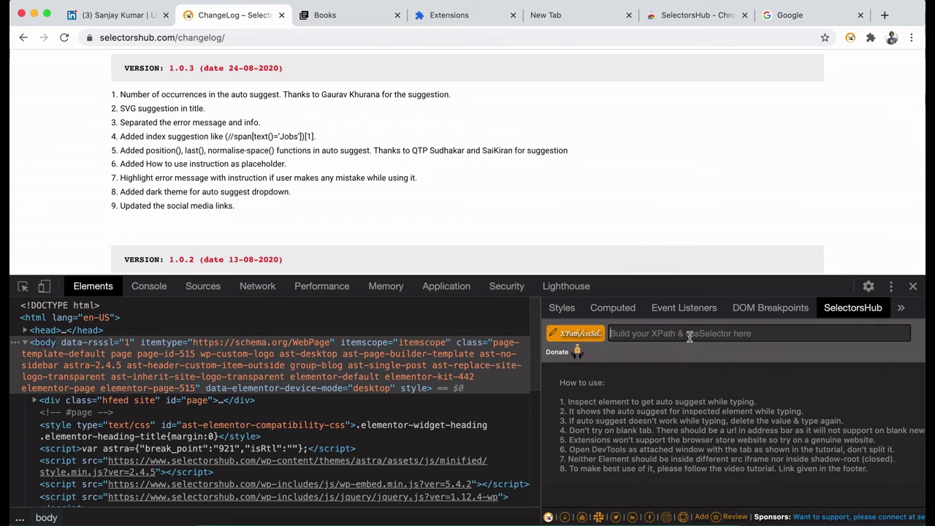
pyautogui.write('//')
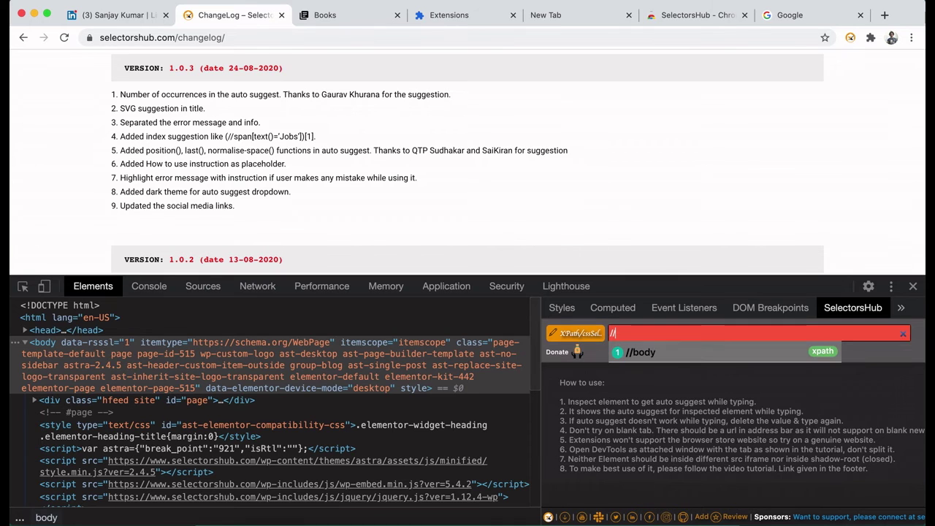
pyautogui.write('body[')
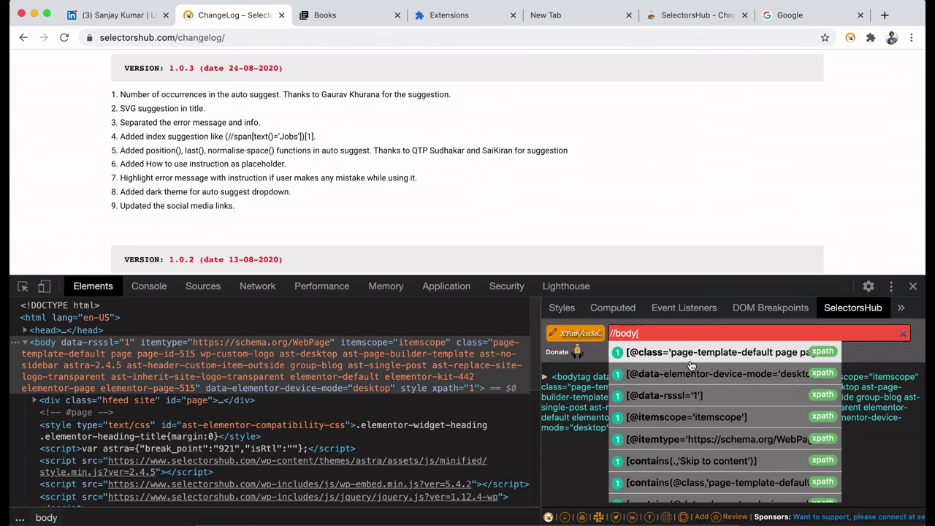
pyautogui.scroll(-5, 692, 365)
pyautogui.scroll(5, 691, 365)
pyautogui.click(659, 228)
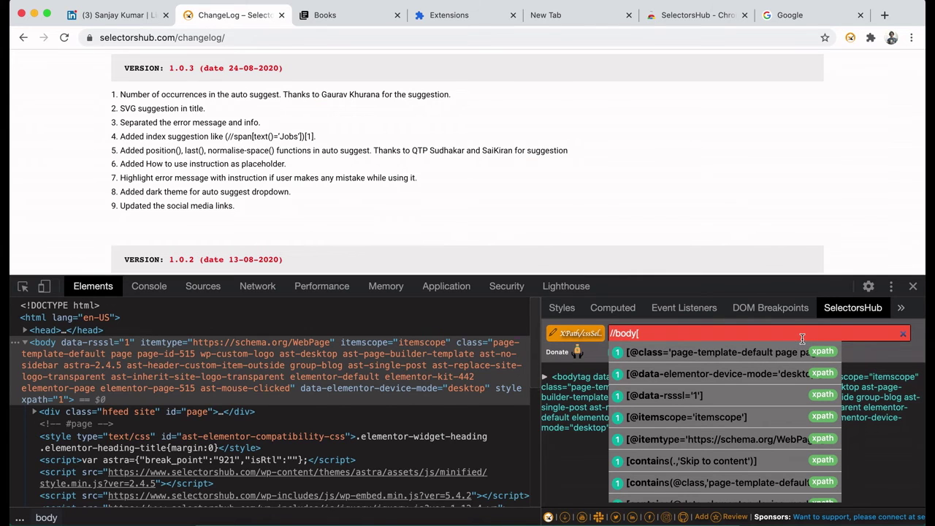
# Delete the whole //body[ selector so the SelectorsHub field is empty.
pyautogui.press('BackSpace')
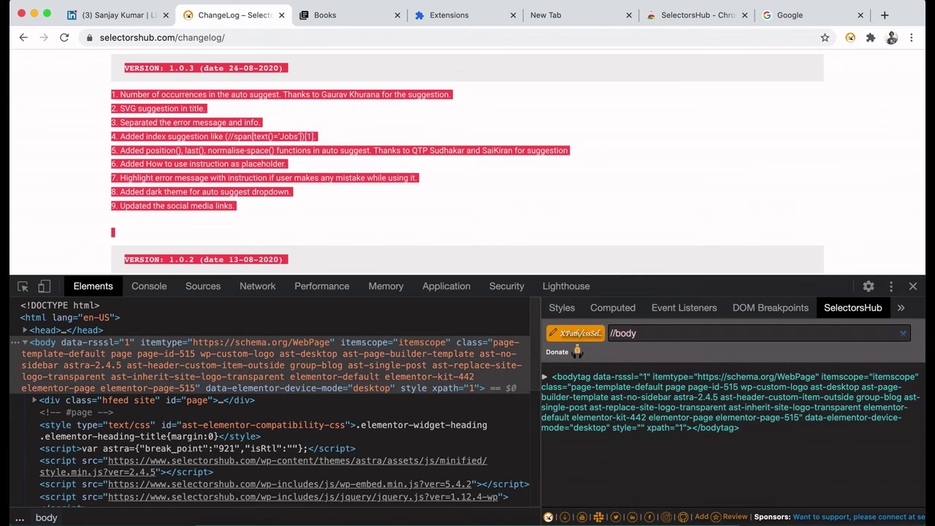
pyautogui.press('BackSpace')
pyautogui.press('BackSpace')
pyautogui.press('BackSpace')
pyautogui.press('BackSpace')
pyautogui.press('BackSpace')
pyautogui.press('BackSpace')
pyautogui.click(716, 218)
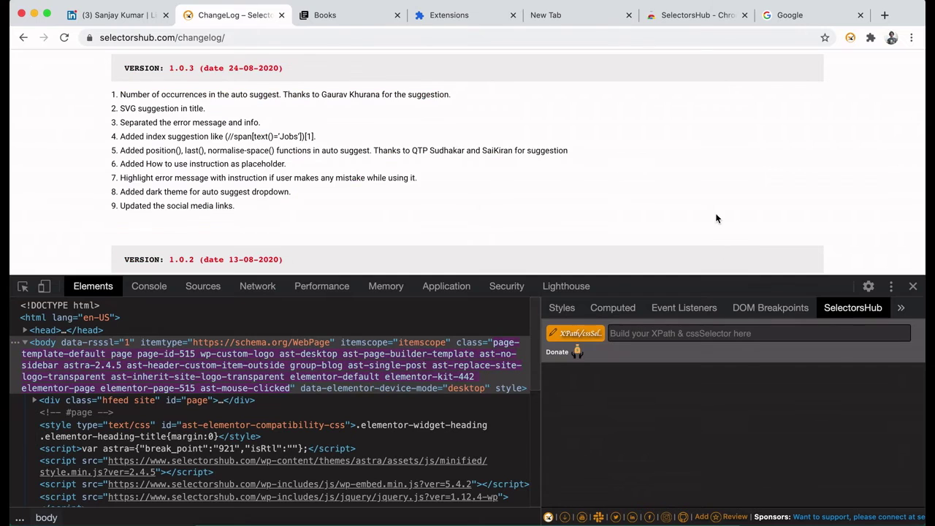
# Check the SelectorsHub LinkedIn and Facebook group links from the extension's footer, returning to the changelog page after each.
pyautogui.click(632, 517)
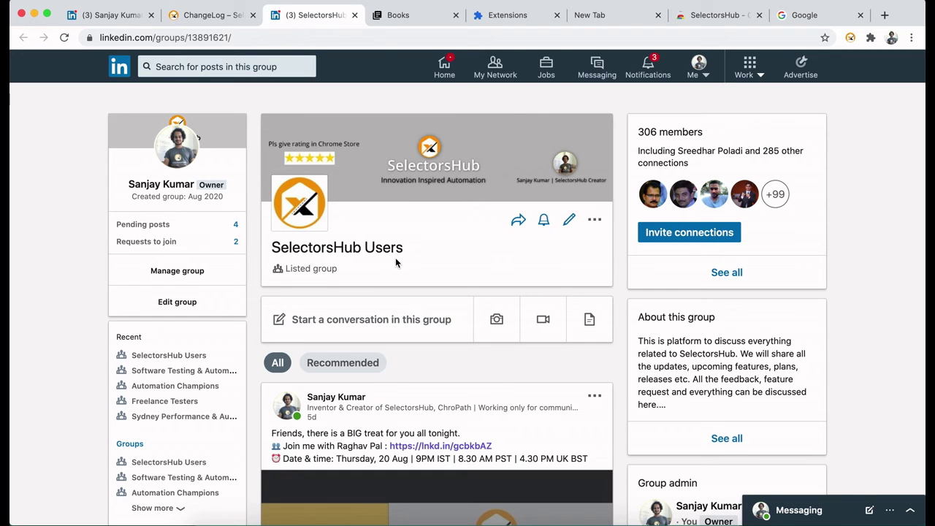
pyautogui.scroll(-1, 395, 261)
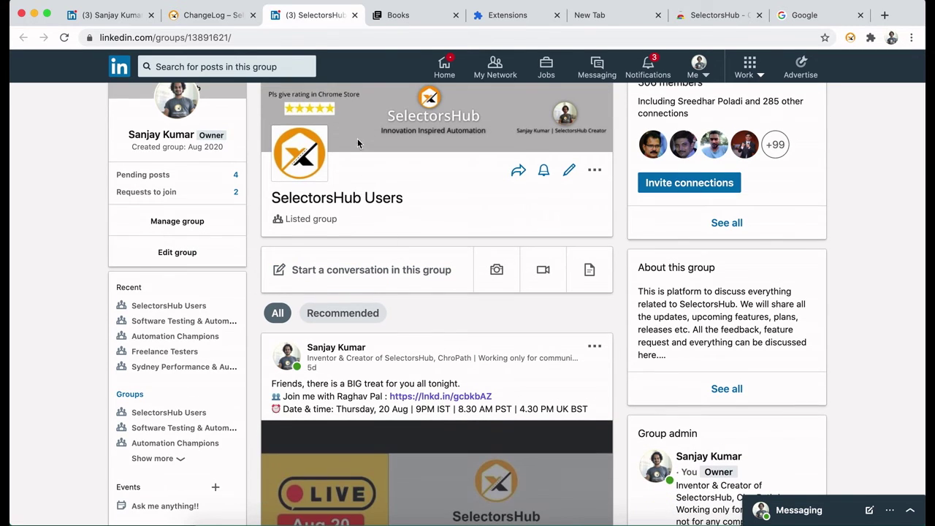
pyautogui.click(235, 12)
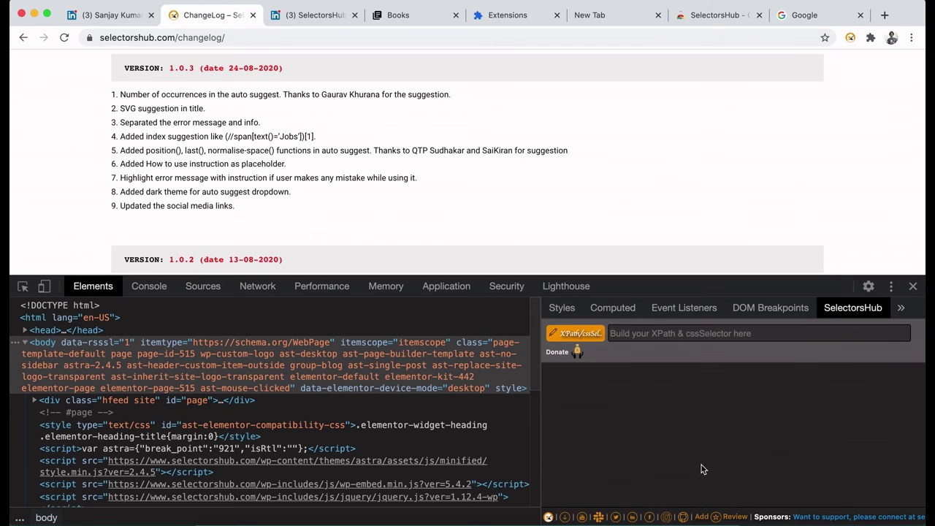
pyautogui.click(649, 518)
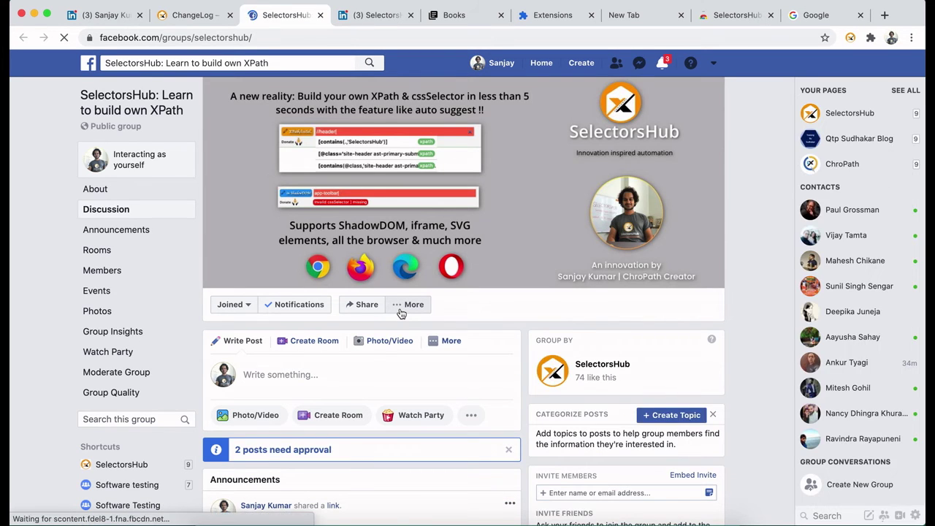
pyautogui.click(218, 24)
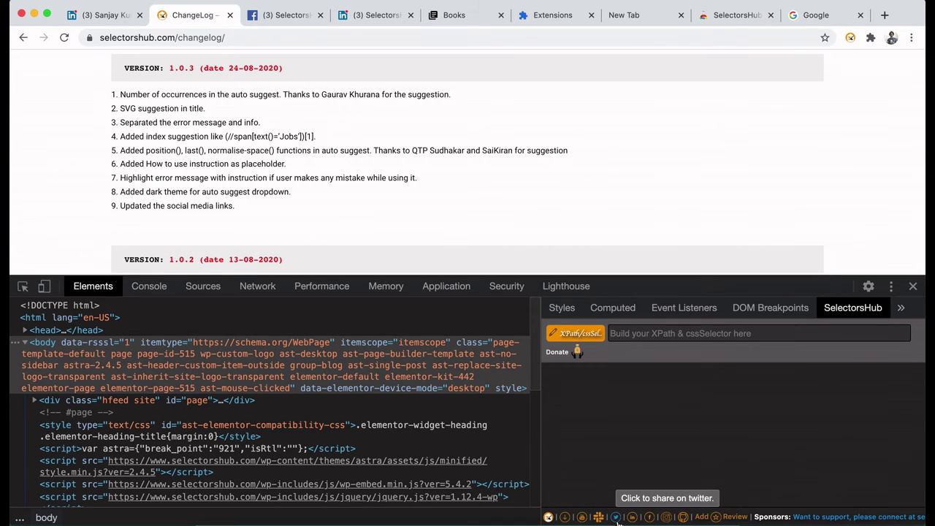
# View the instructions in the SelectorsHub extension popup, close it, and open the donation page from the SelectorsHub pane.
pyautogui.click(850, 37)
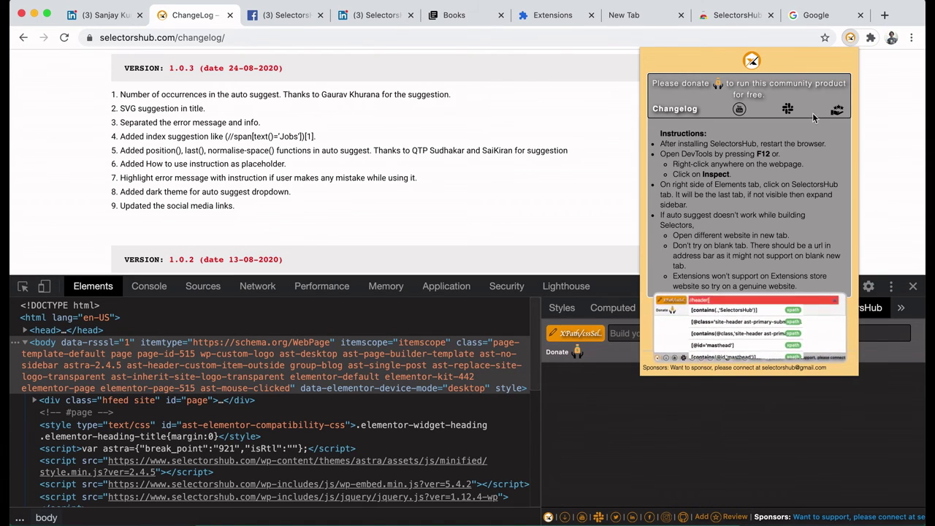
pyautogui.click(674, 227)
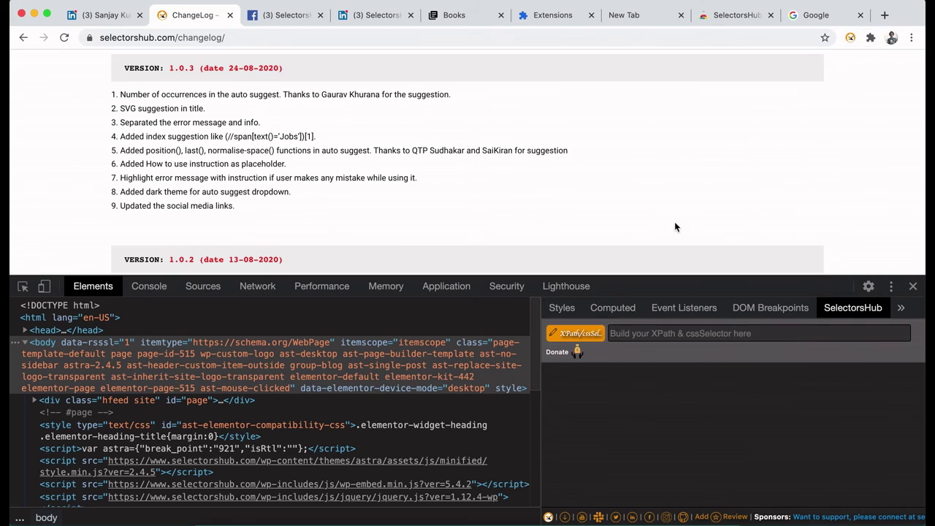
pyautogui.click(574, 354)
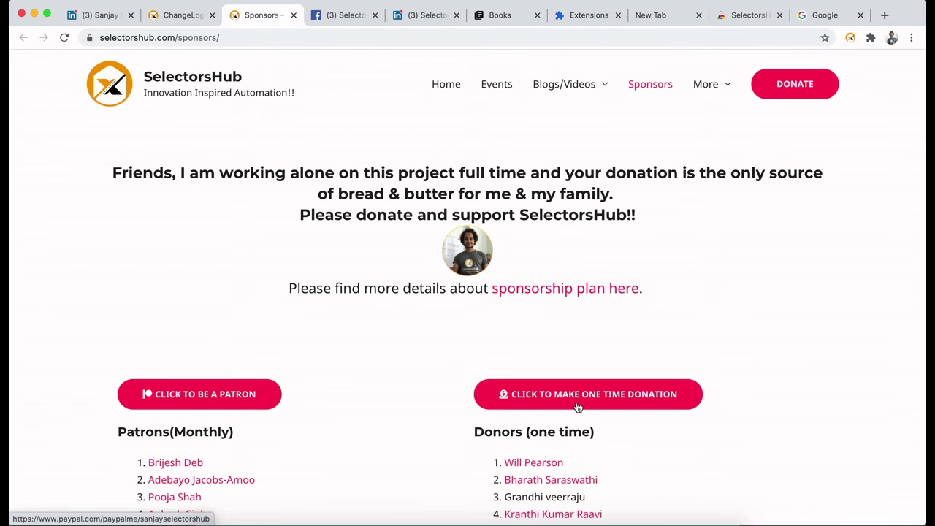
# Open the Patreon page from the sponsors page's patron link and copy its web address.
pyautogui.click(213, 395)
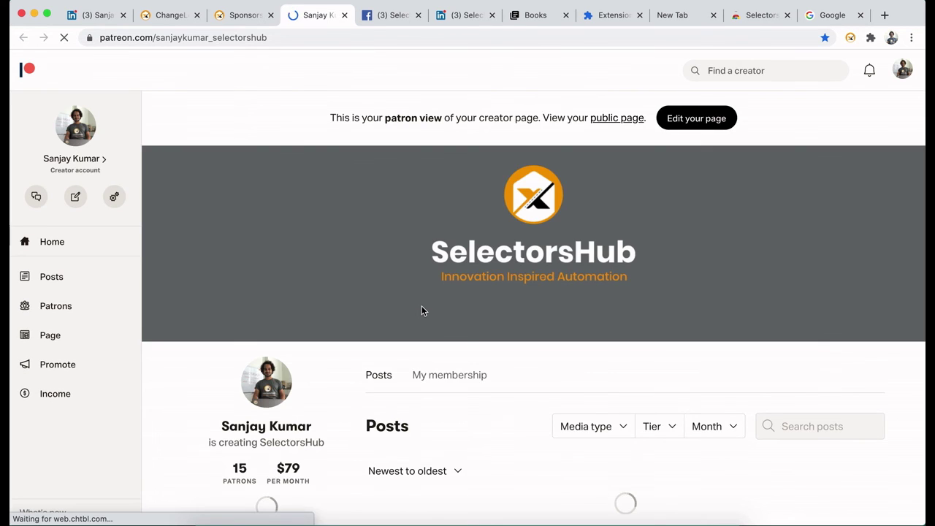
pyautogui.scroll(-5, 421, 306)
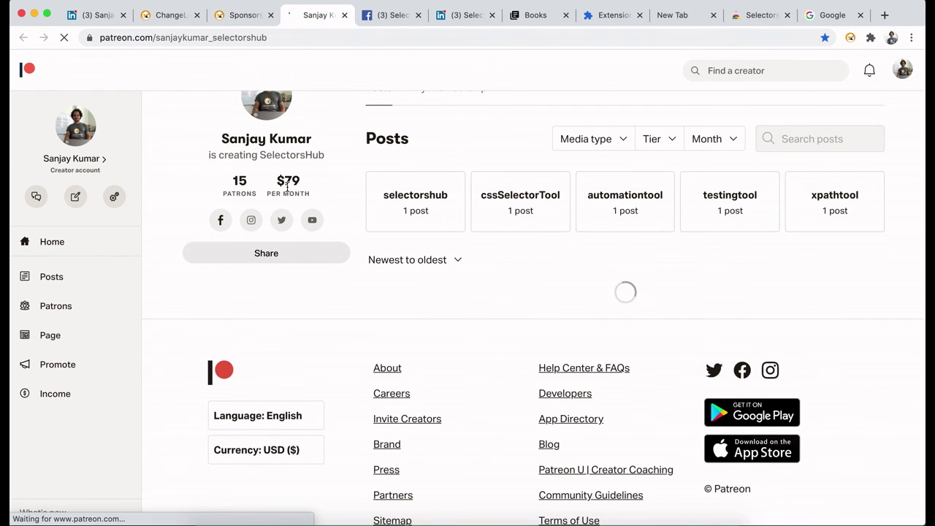
pyautogui.click(325, 37)
pyautogui.press('super+c')
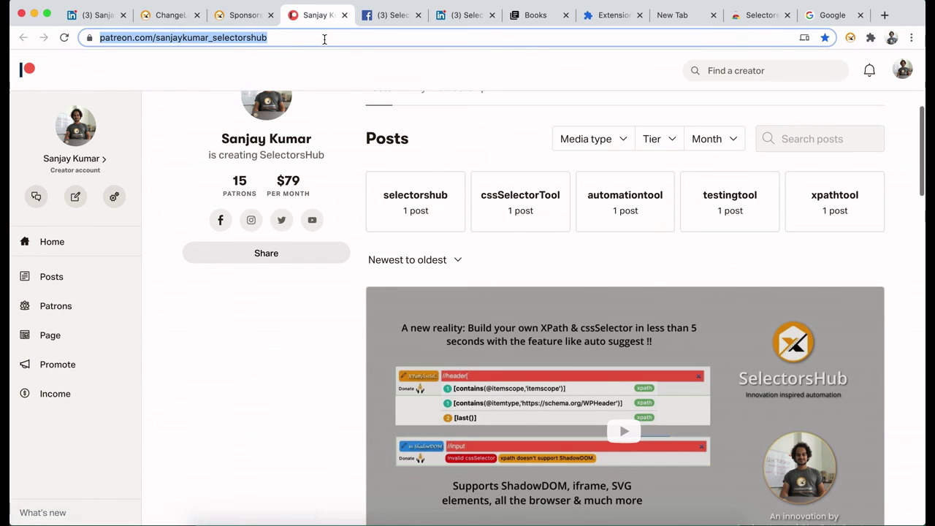
# Switch to Firefox and load the copied Patreon page address there.
pyautogui.press('super+Tab')
pyautogui.press('super+Tab')
pyautogui.press('super+Tab')
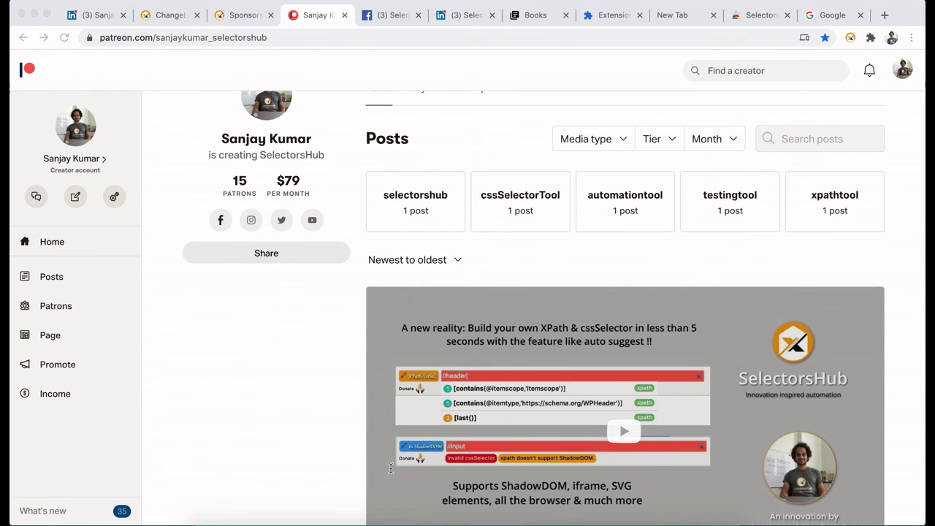
pyautogui.click(364, 519)
pyautogui.press('super+v')
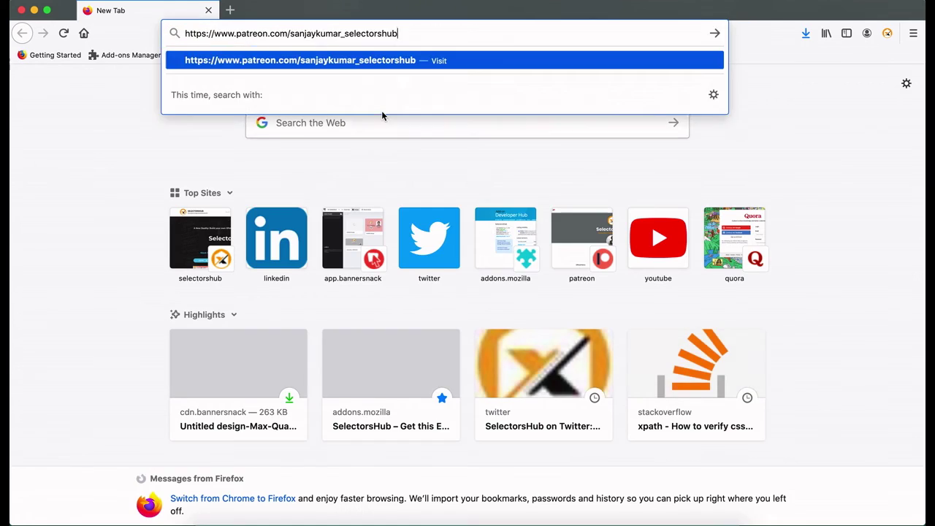
pyautogui.press('Return')
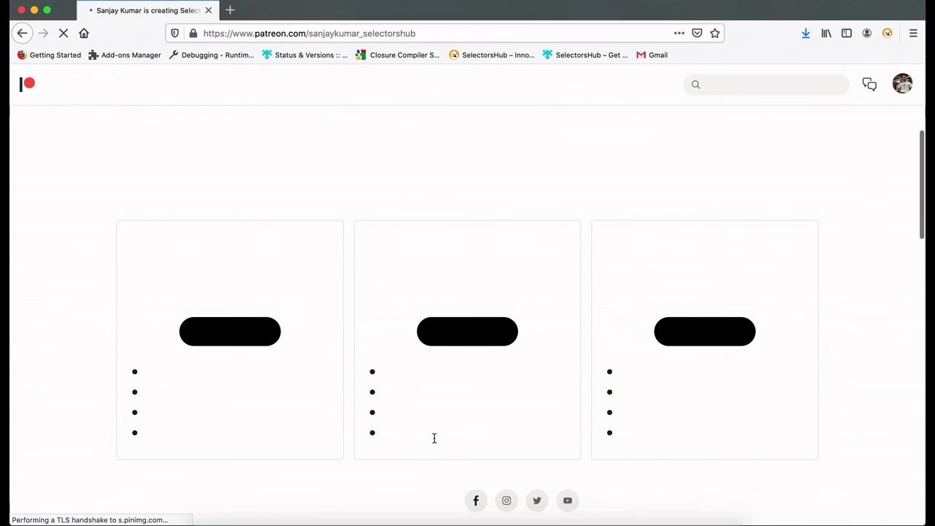
# Review the Patreon page's membership benefits and About section, and highlight the monthly donation amount.
pyautogui.scroll(-10, 536, 321)
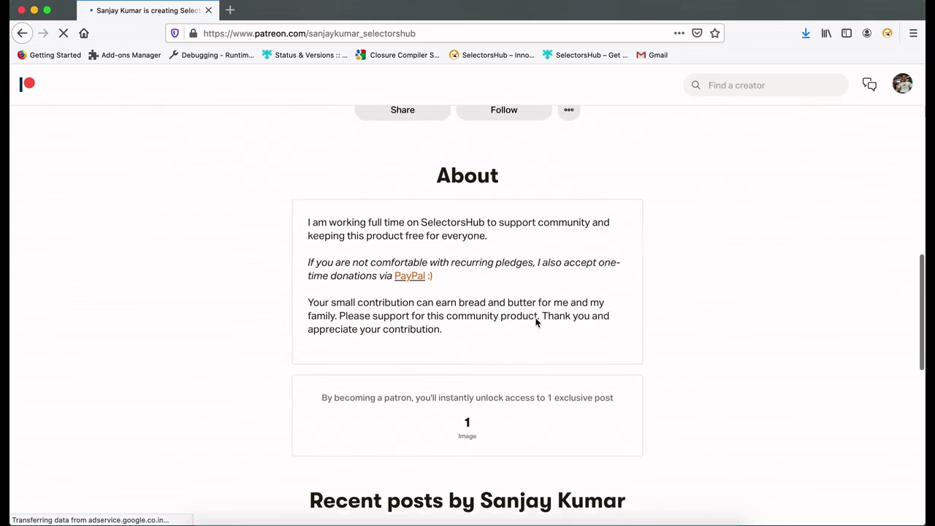
pyautogui.scroll(3, 536, 321)
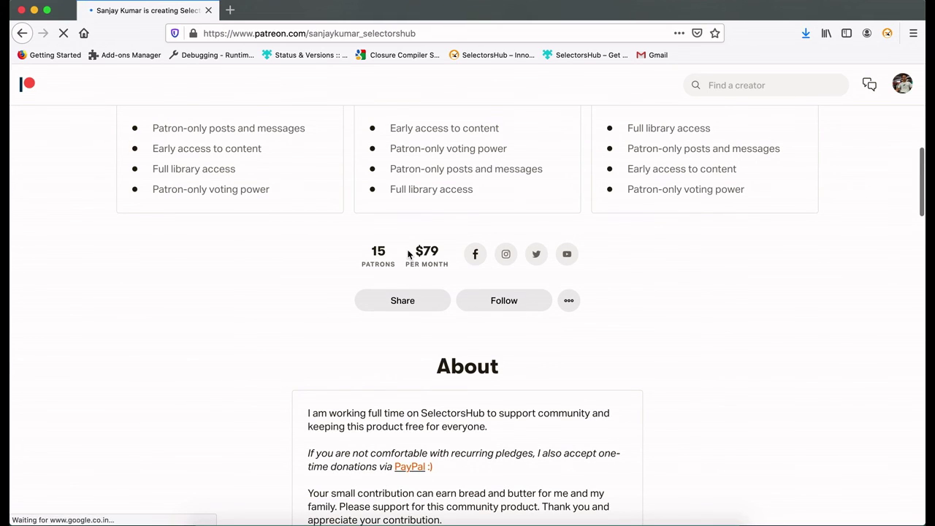
pyautogui.moveTo(447, 253); pyautogui.dragTo(419, 250)
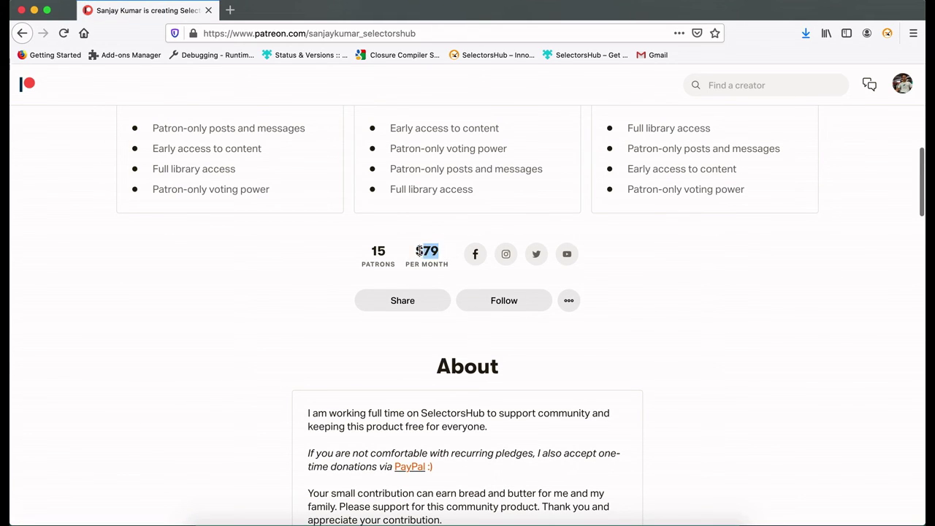
pyautogui.click(411, 252)
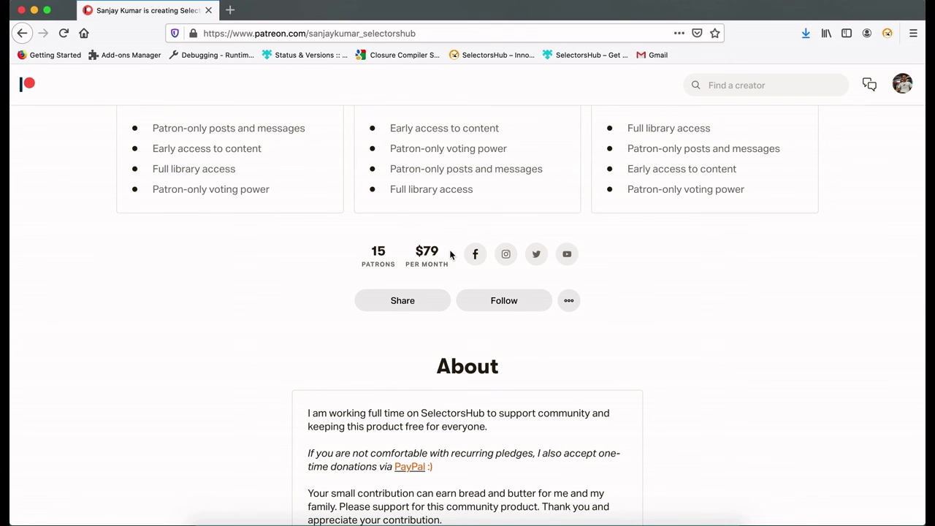
pyautogui.hotkey('ctrl', 'Up')
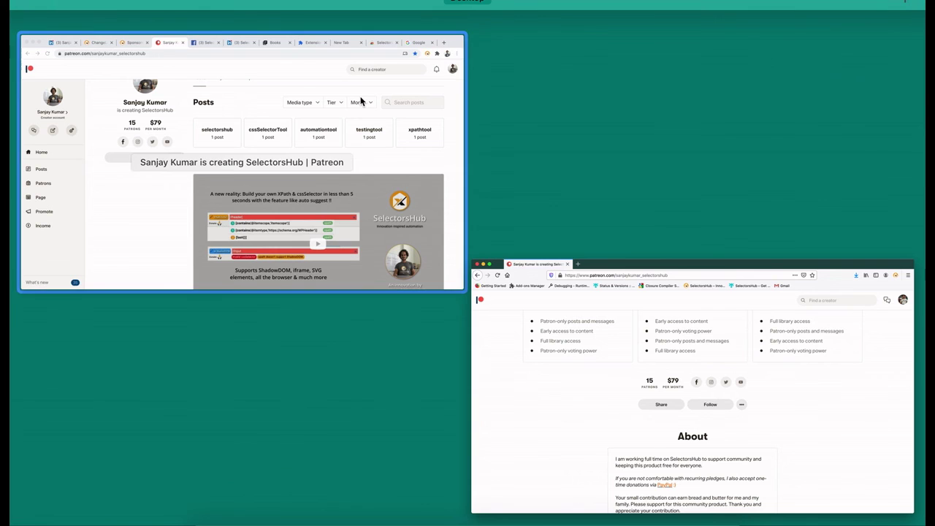
pyautogui.moveTo(590, 6)
pyautogui.click(499, 26)
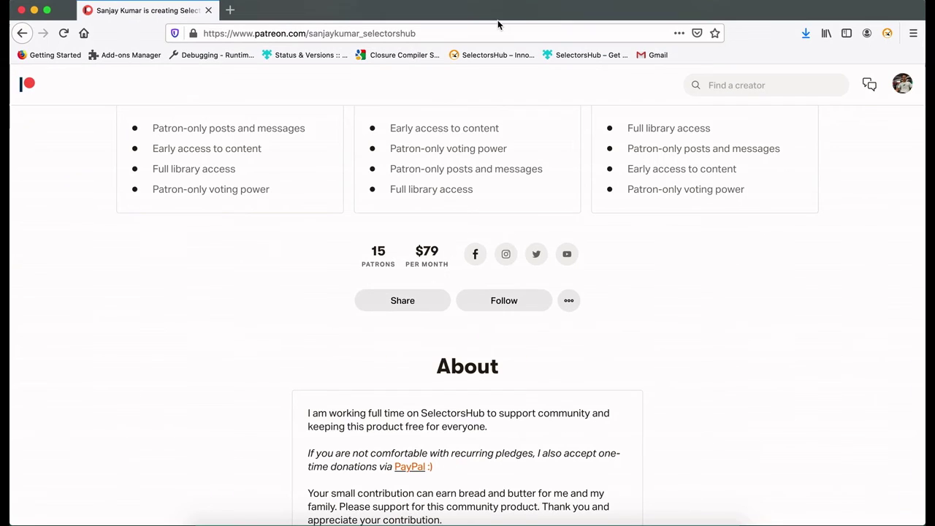